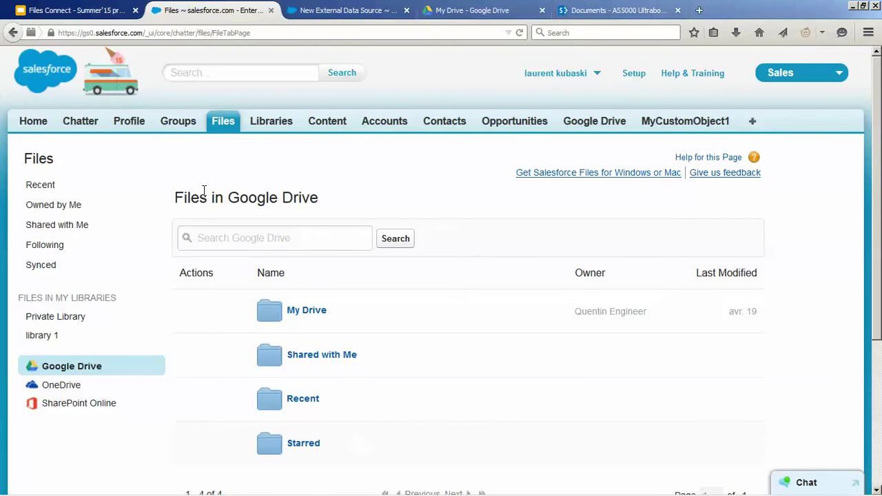
- Open the list of recent files within Chatter
click(81, 122)
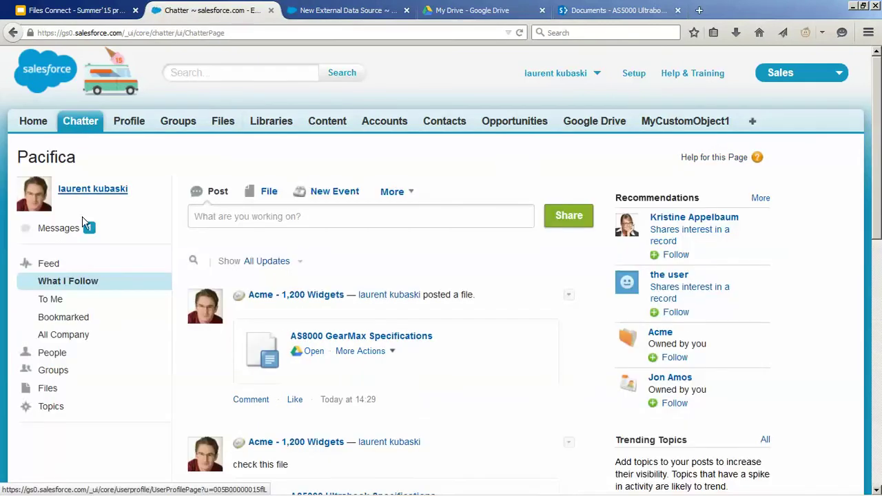
click(51, 390)
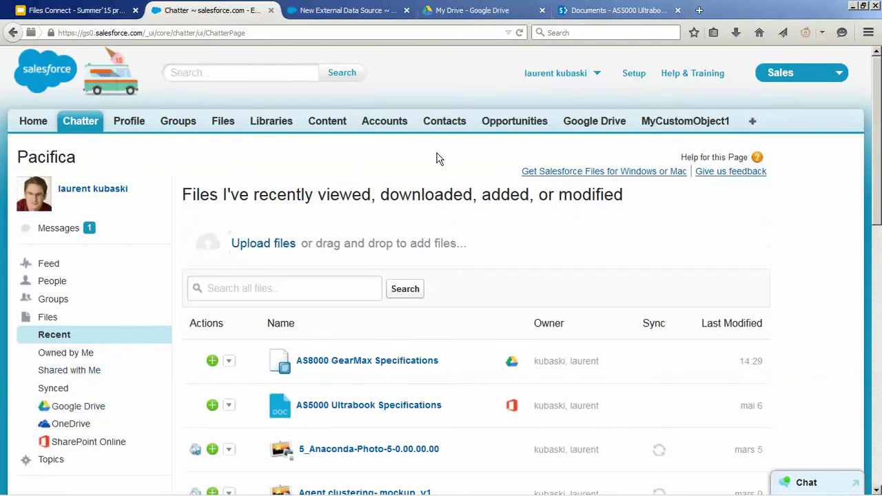
- Open the Acme - 1,200 Widgets opportunity, show its feed and start a file post
click(494, 125)
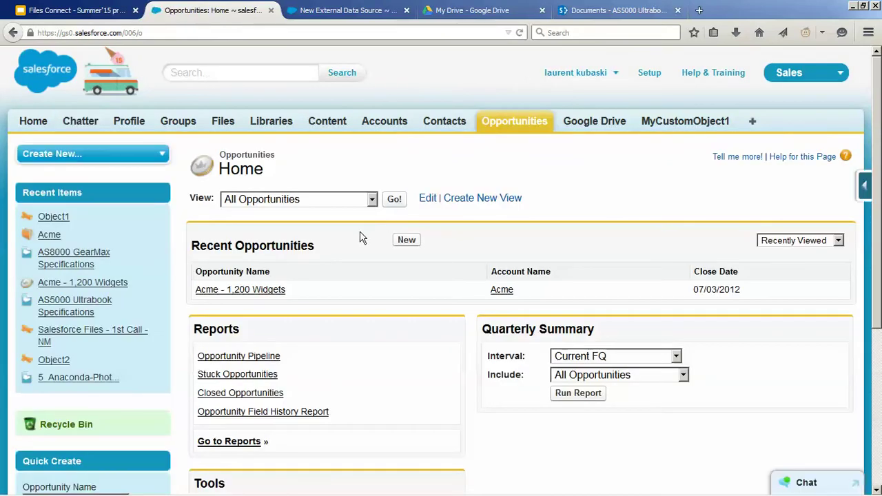
click(261, 290)
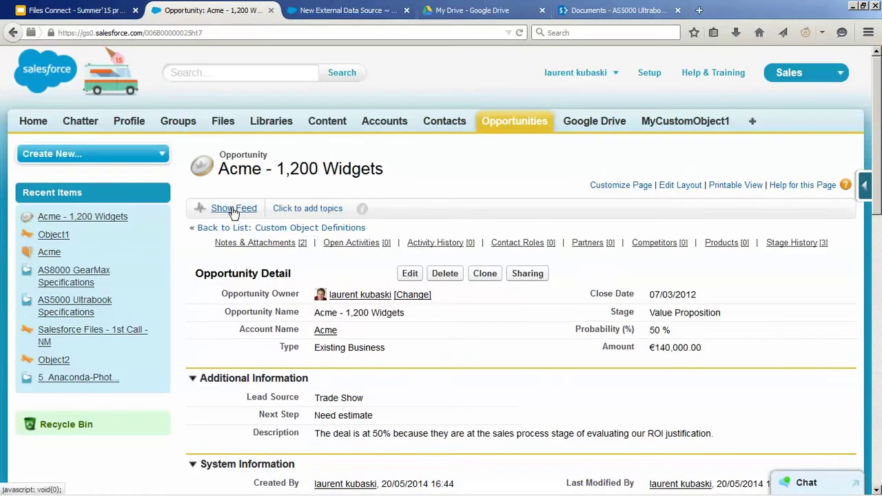
click(233, 210)
click(285, 237)
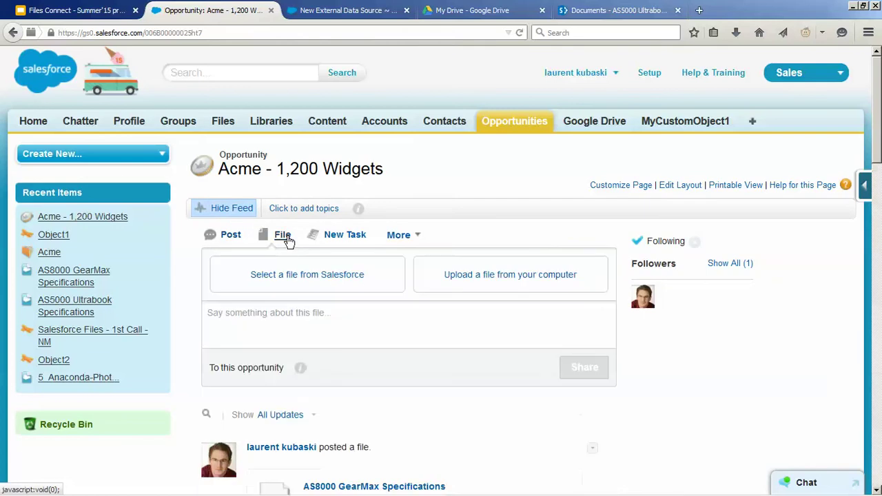
- Attach "ipad document" from My Drive in Google Drive and share it to the opportunity's feed
click(312, 275)
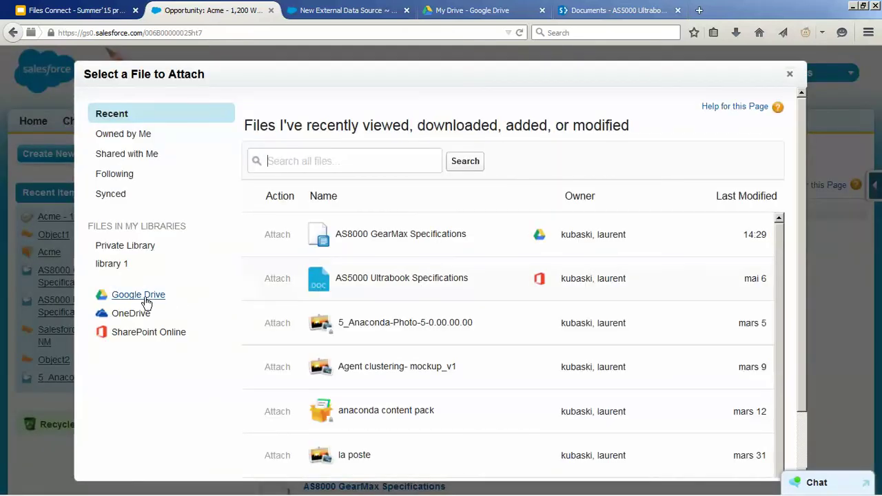
click(145, 298)
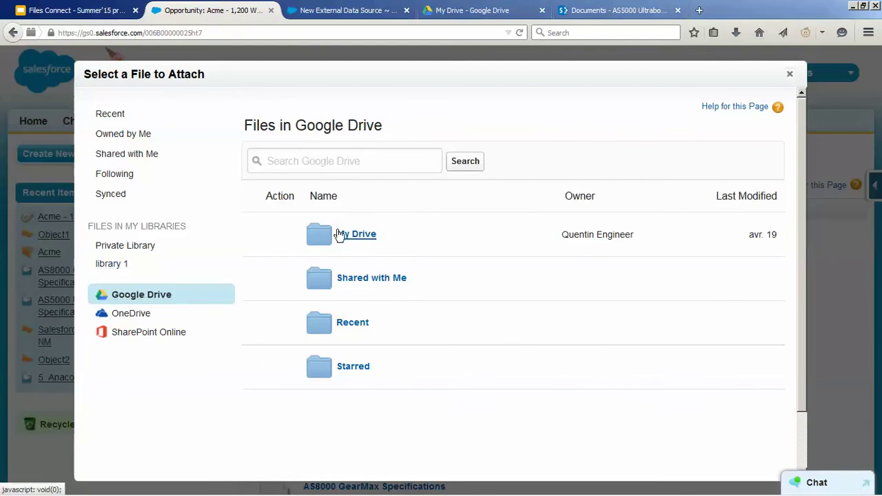
click(347, 235)
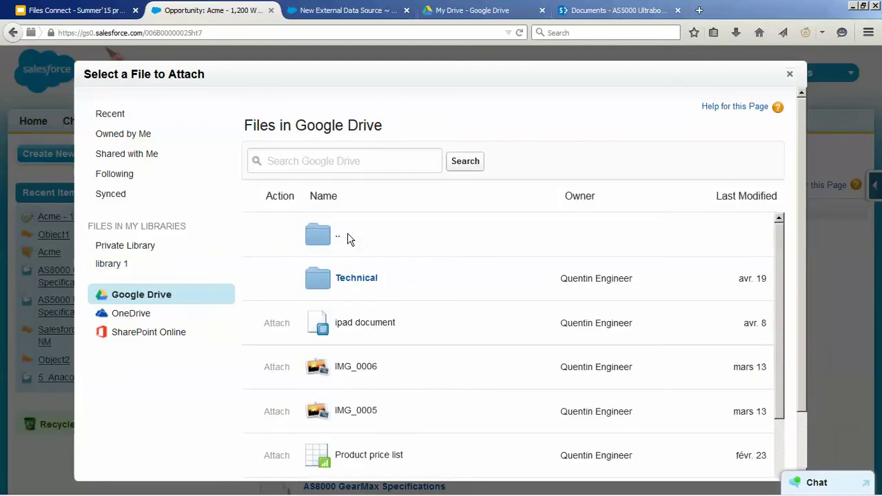
click(274, 325)
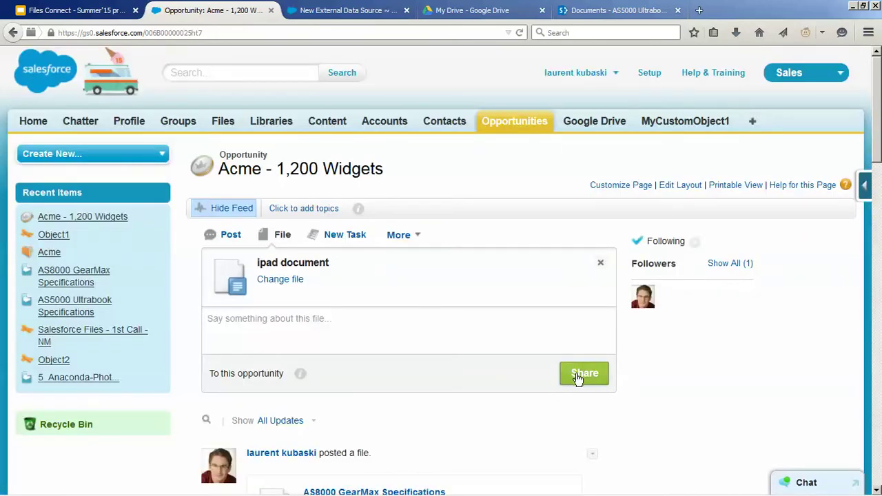
click(576, 375)
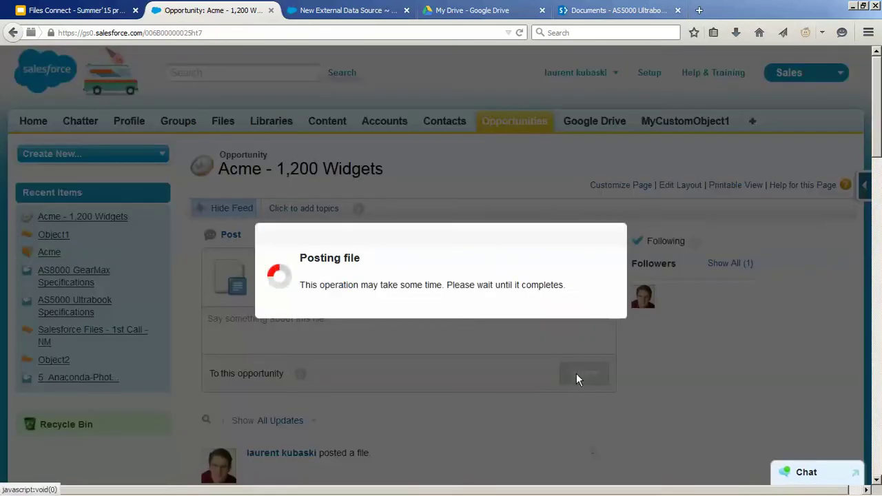
scroll(879, 131, down, 3)
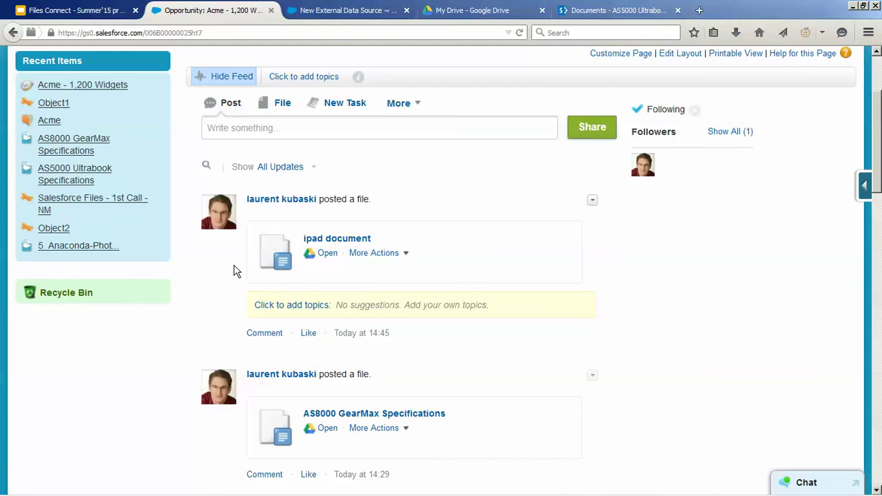
- Switch to the Files Connect - Summer'15 presentation and display the "2. Scoped search" slide
click(104, 12)
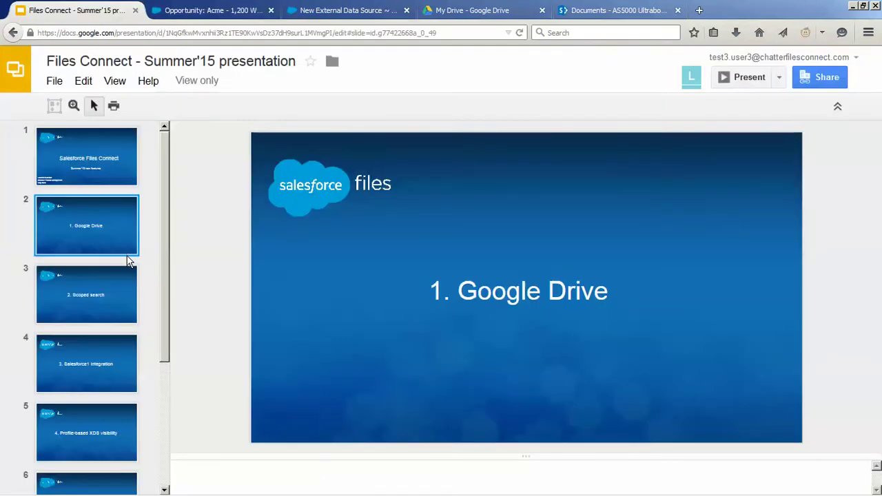
click(99, 292)
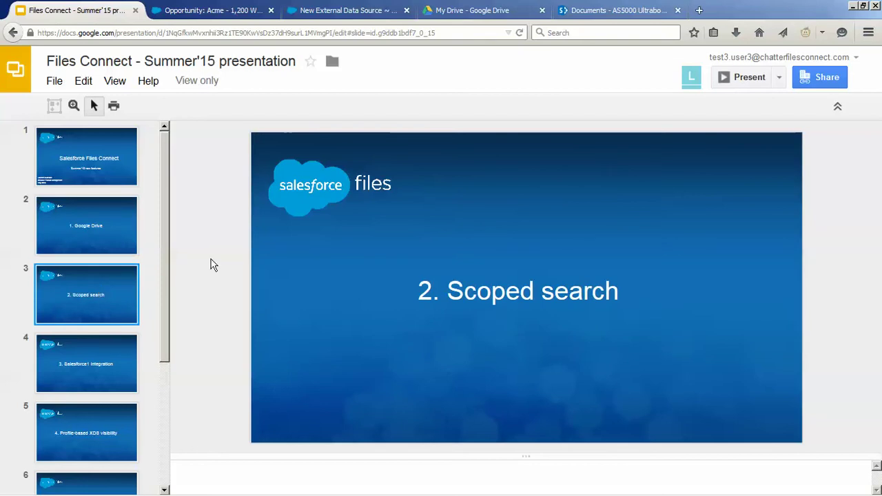
- Return to the Salesforce opportunity, run a global search for "Specifications" and review the results across the connected file sources
click(201, 8)
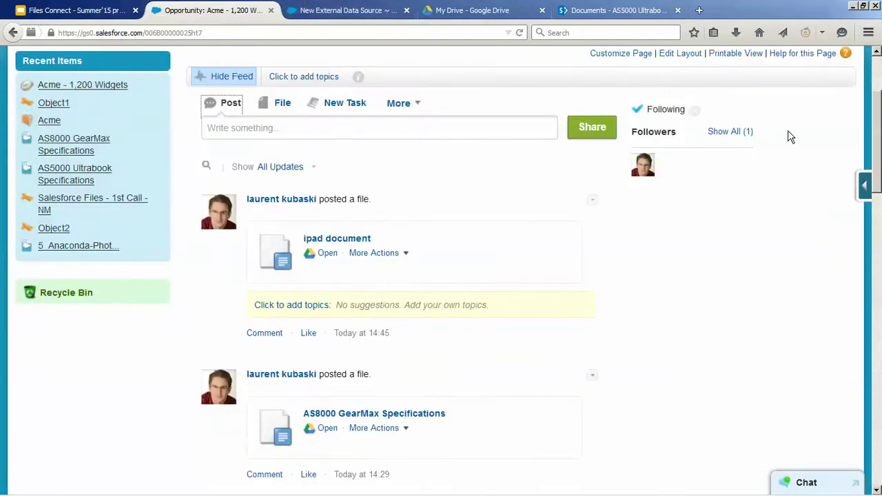
scroll(880, 148, up, 3)
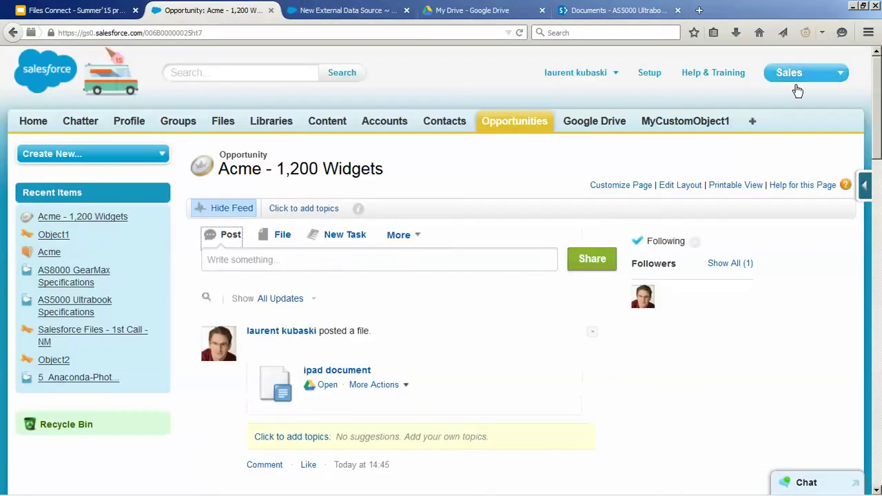
click(272, 77)
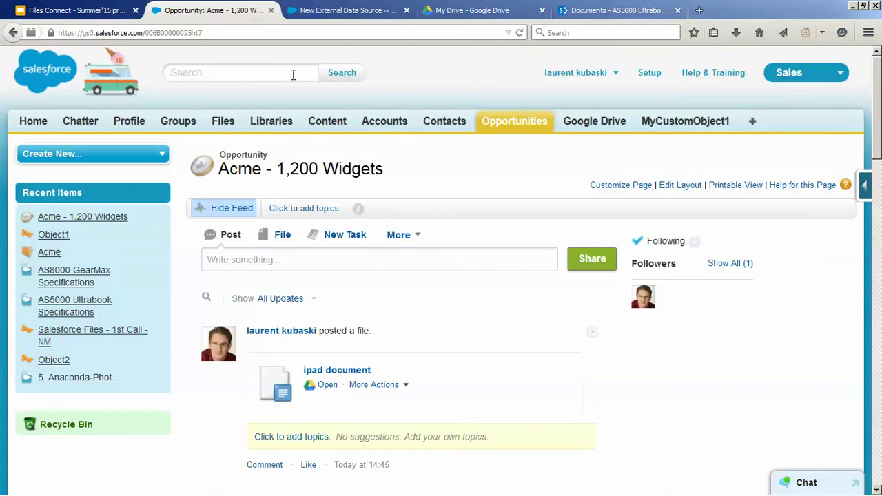
text(Specifications)
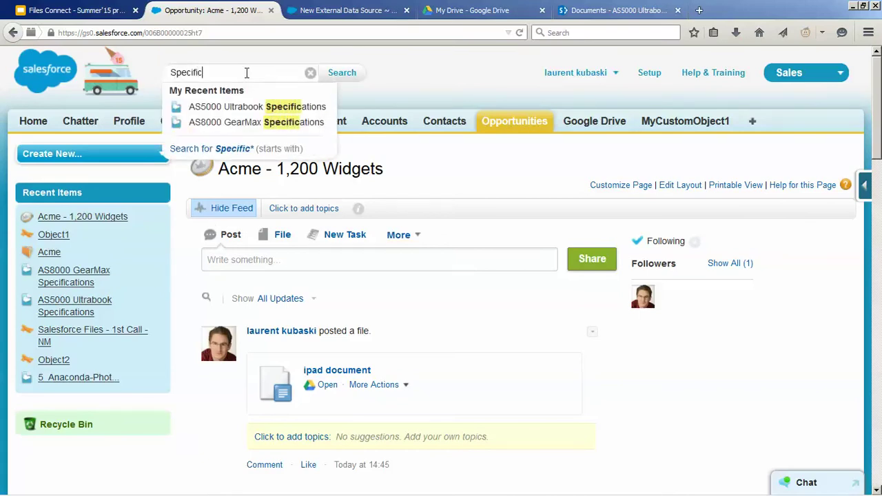
click(468, 88)
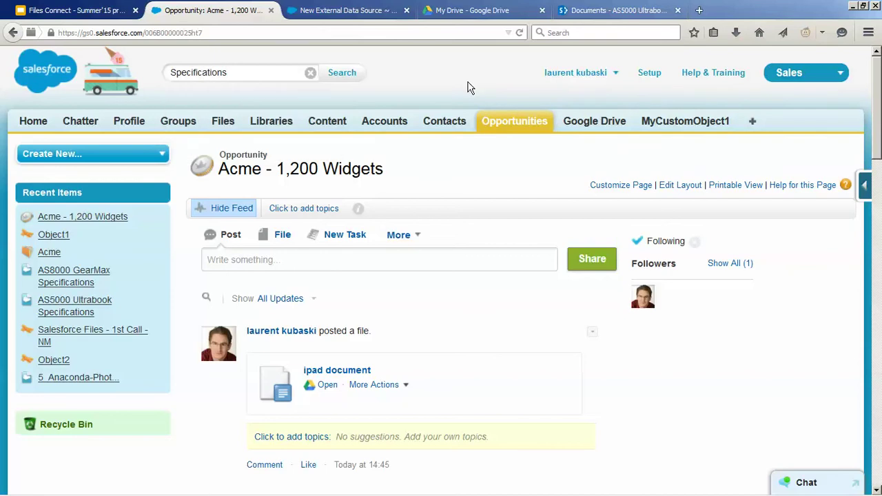
click(359, 74)
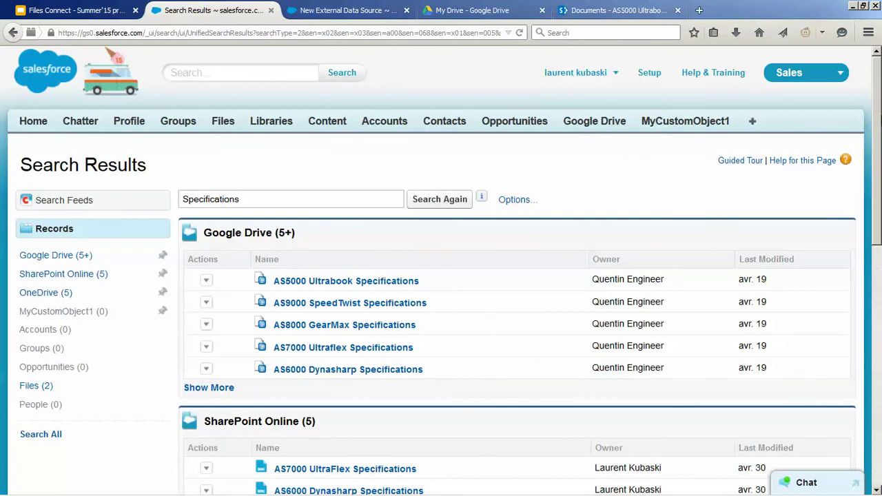
scroll(441, 276, down, 2)
scroll(441, 276, down, 3)
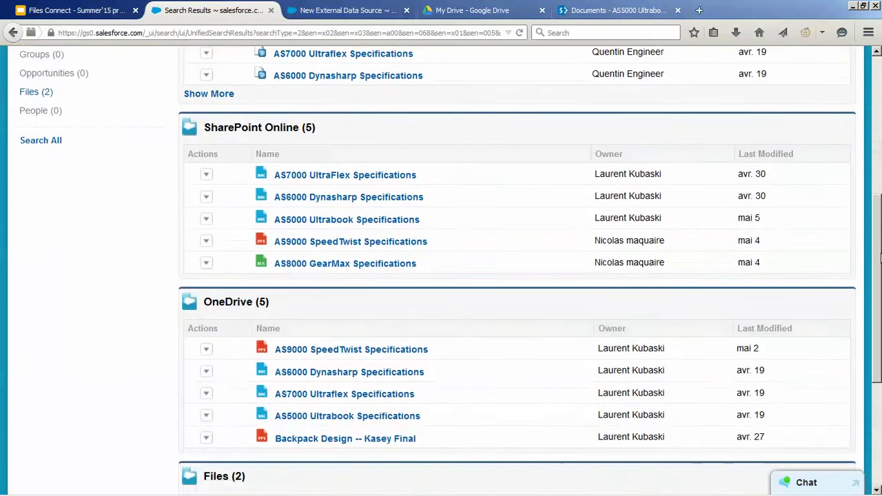
scroll(441, 275, up, 5)
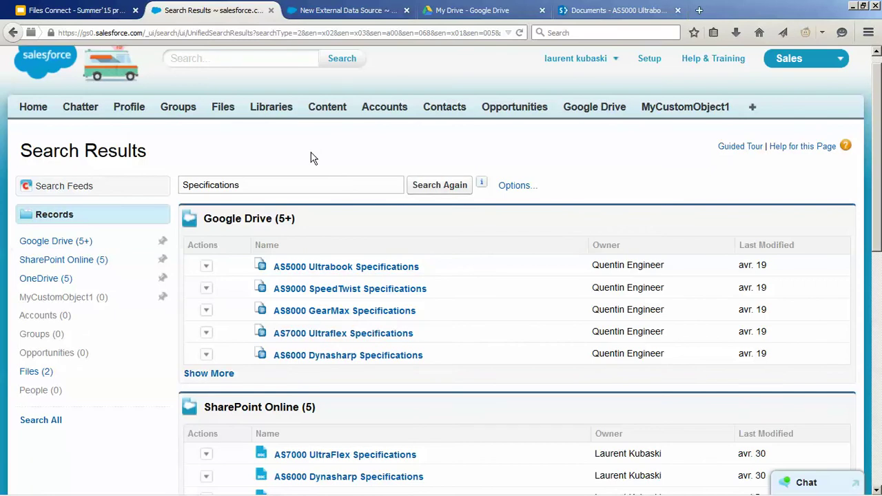
- Open Google Drive in Salesforce Files, search only that source for "Specifications" and review the matching files
click(221, 111)
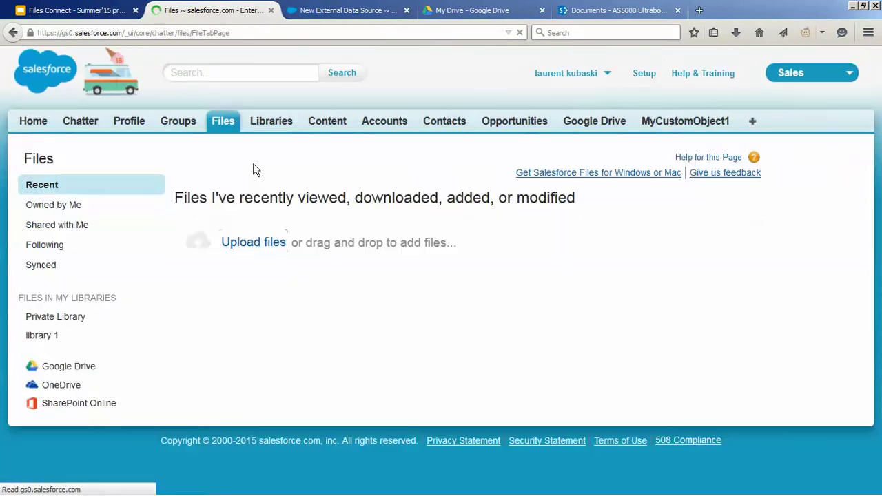
click(86, 371)
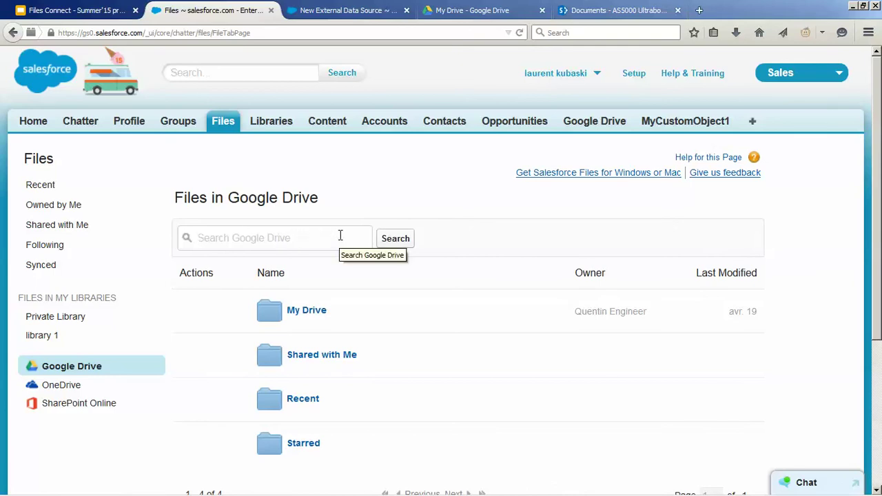
drag(331, 204, 191, 198)
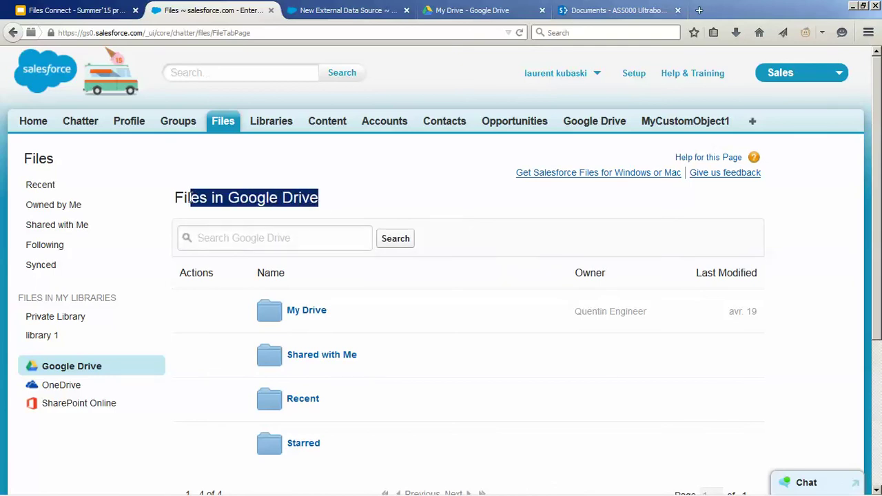
click(284, 242)
text(Specif)
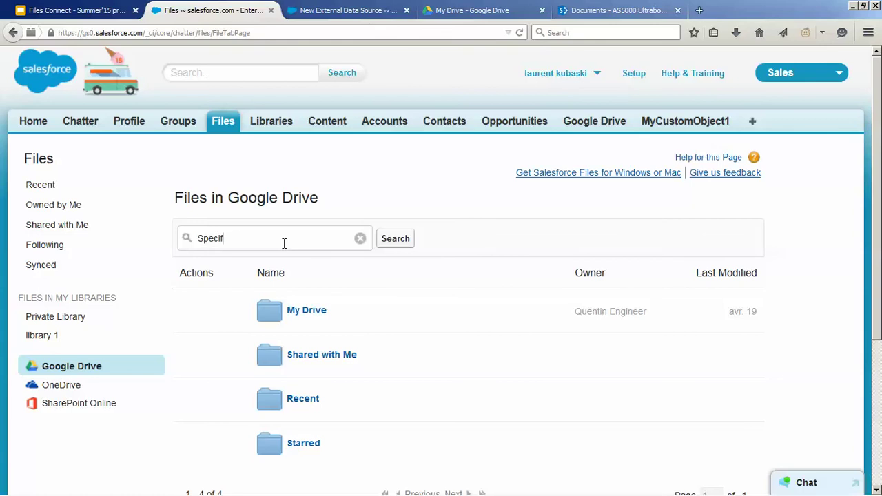
text(ications)
key(Return)
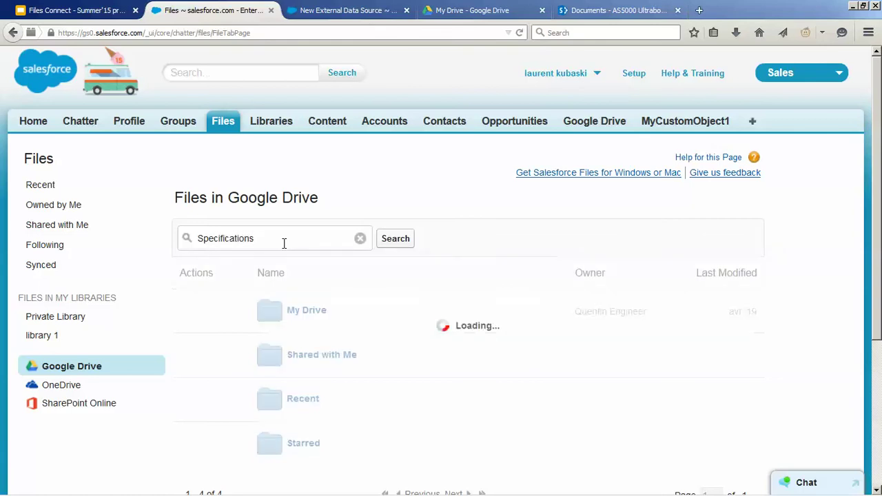
scroll(880, 175, down, 2)
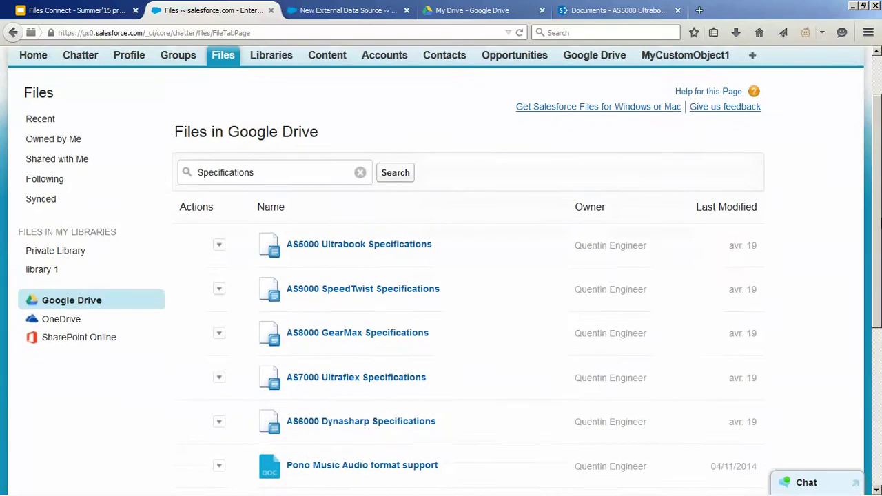
scroll(880, 176, up, 2)
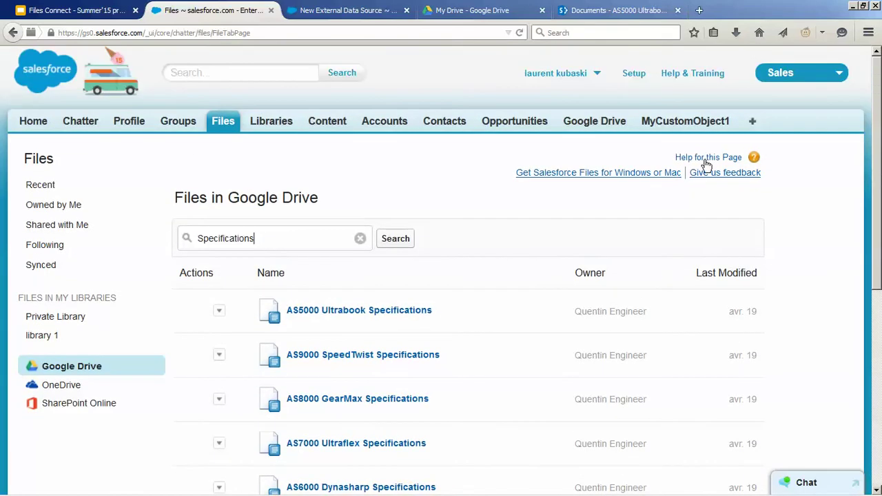
- Reopen the Acme - 1,200 Widgets opportunity and start a file post that picks an existing file from Salesforce
click(508, 122)
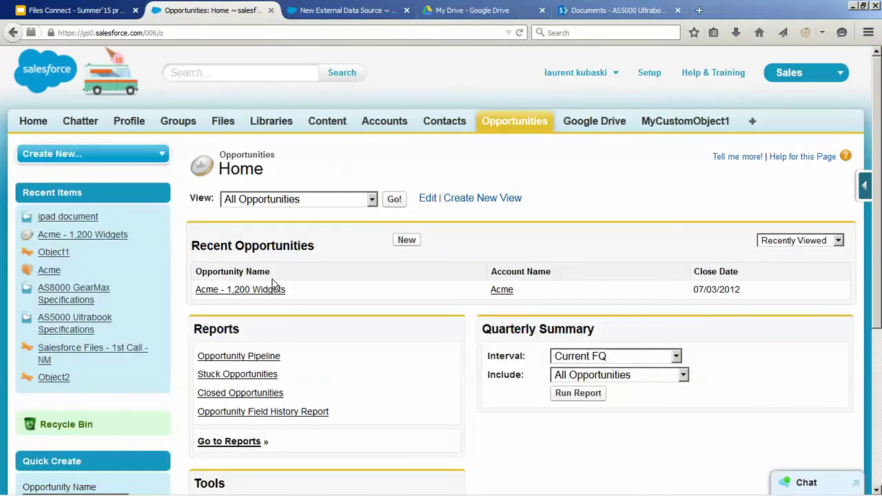
click(255, 294)
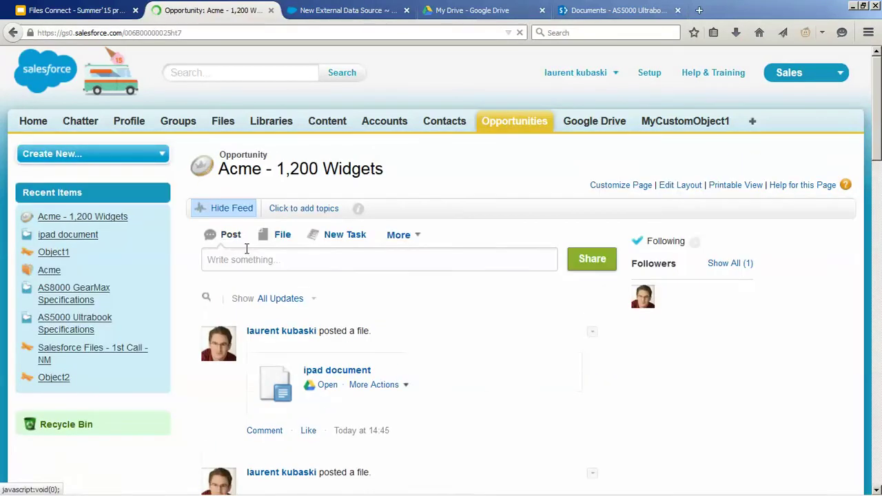
click(280, 236)
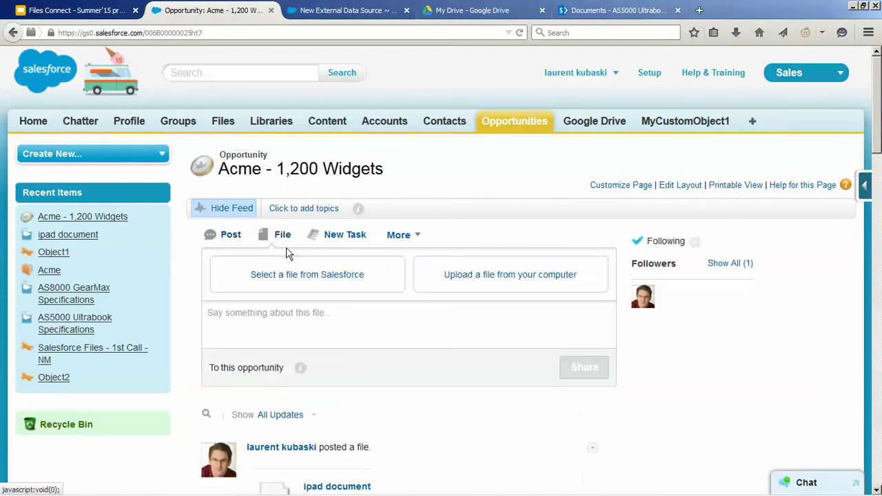
click(307, 275)
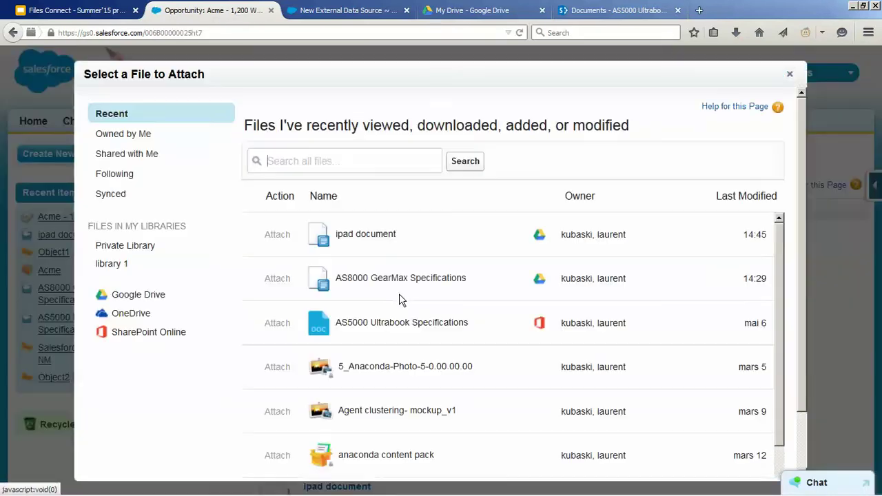
- Search Google Drive for "Specifications" while selecting the file to attach
click(129, 296)
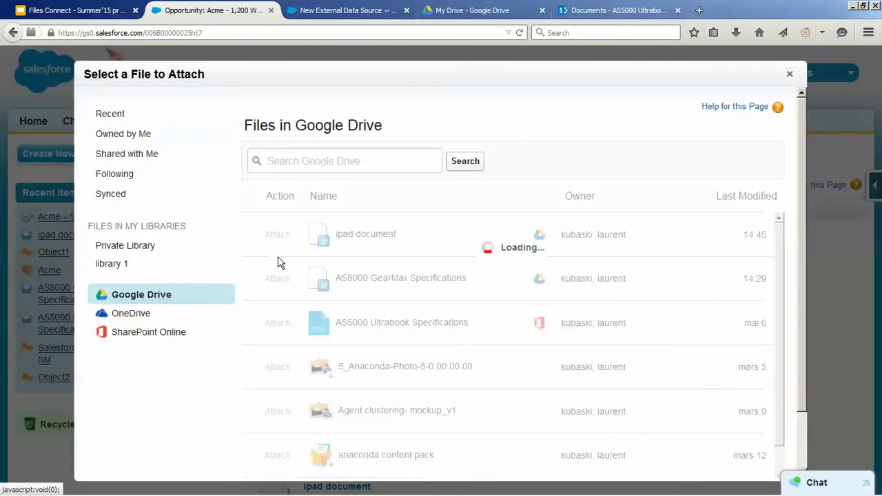
click(315, 155)
text(S)
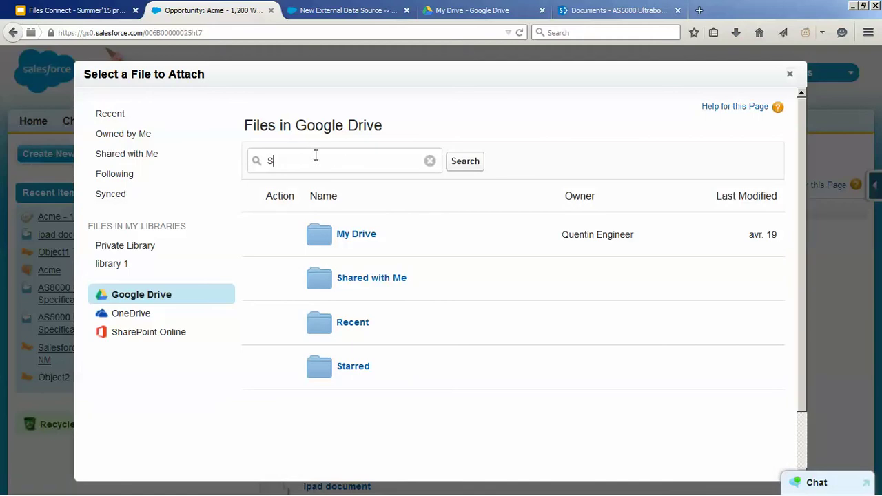
text(pecifications)
click(471, 165)
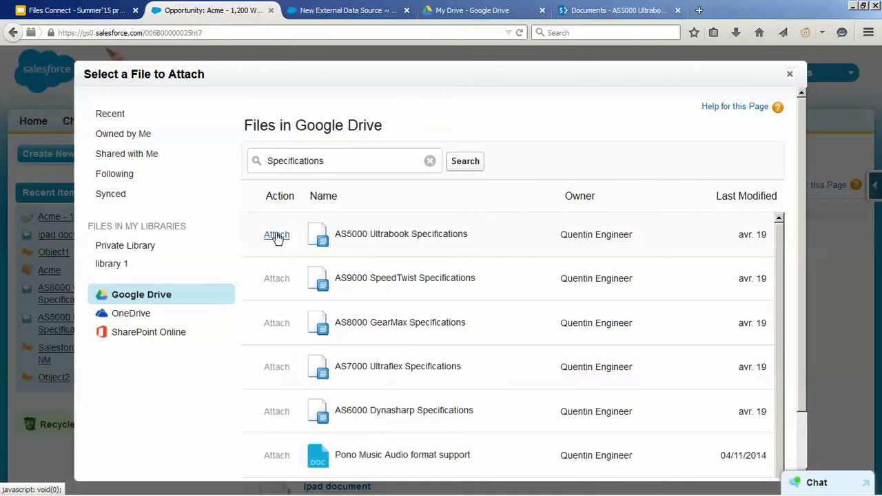
- Close the file picker without attaching anything and show the "3. Salesforce1 integration" slide in the Files Connect presentation
click(789, 74)
click(76, 10)
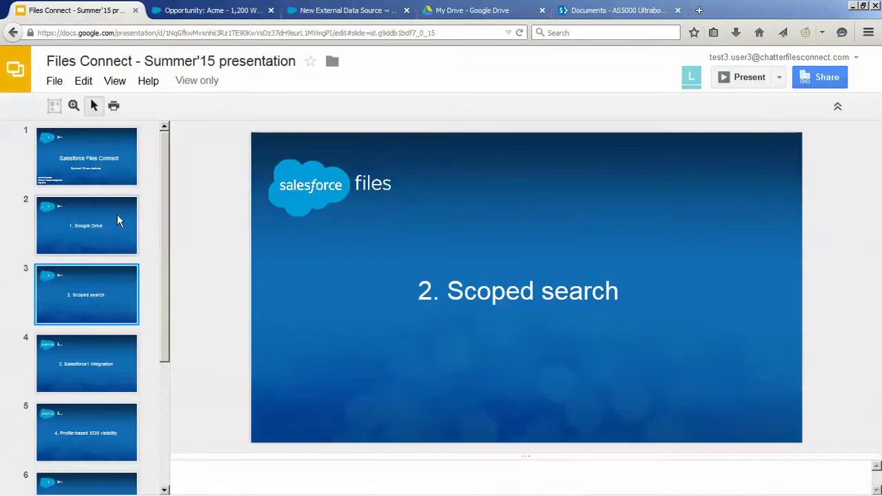
click(89, 354)
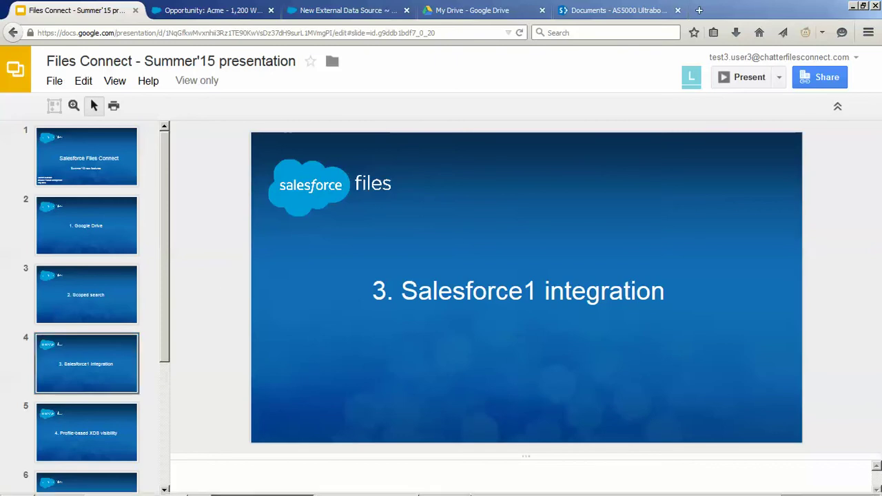
- Switch to the mirrored iPad in AirServer, open Files in Salesforce1 and display the list of available file sources
mouse_move(465, 492)
click(372, 487)
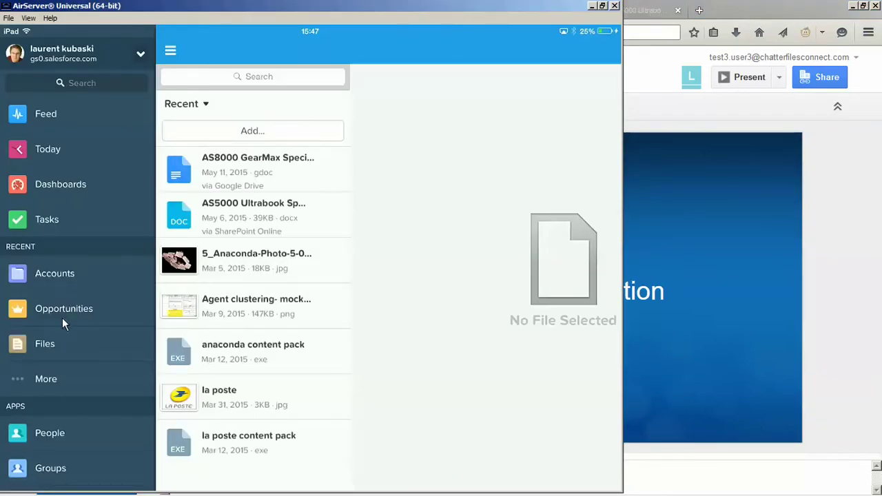
click(55, 342)
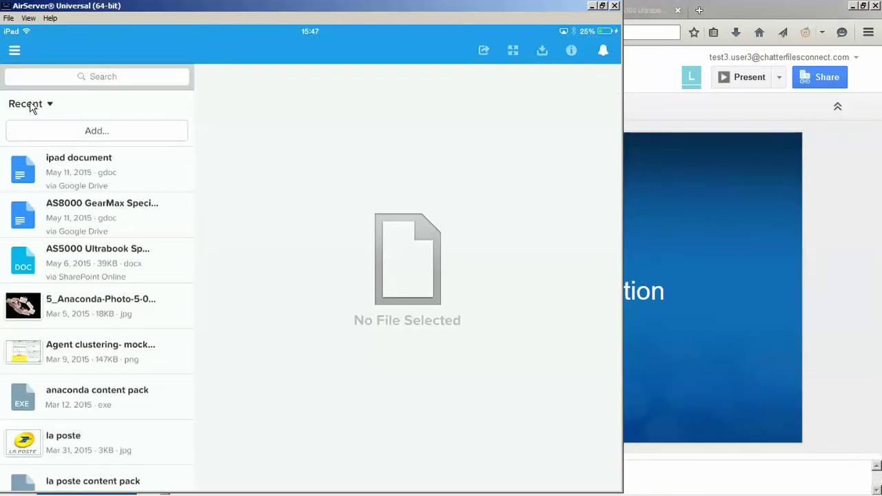
click(31, 105)
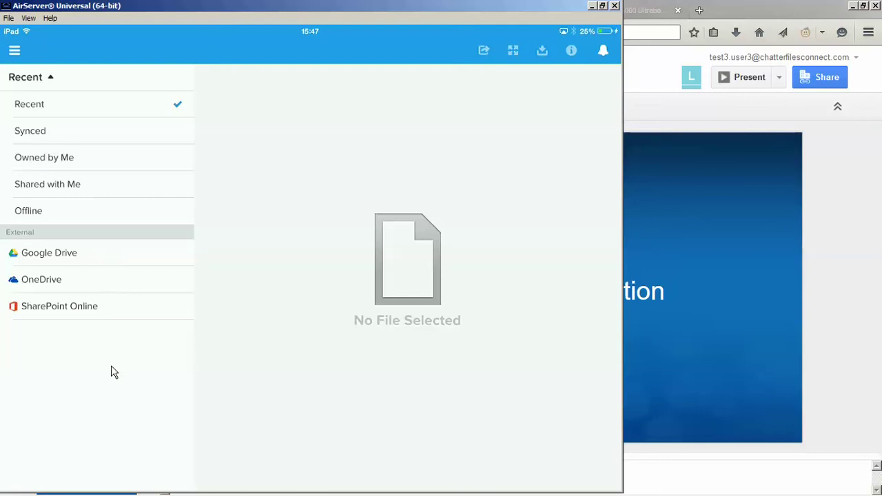
- Browse SharePoint Online to the Technical folder inside Documents and open the AS6000 Dynasharp Specifications document
click(64, 308)
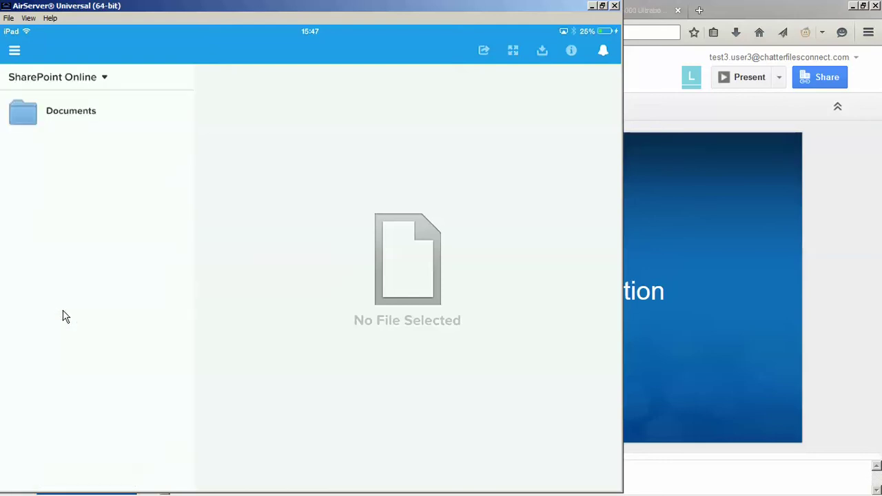
click(67, 138)
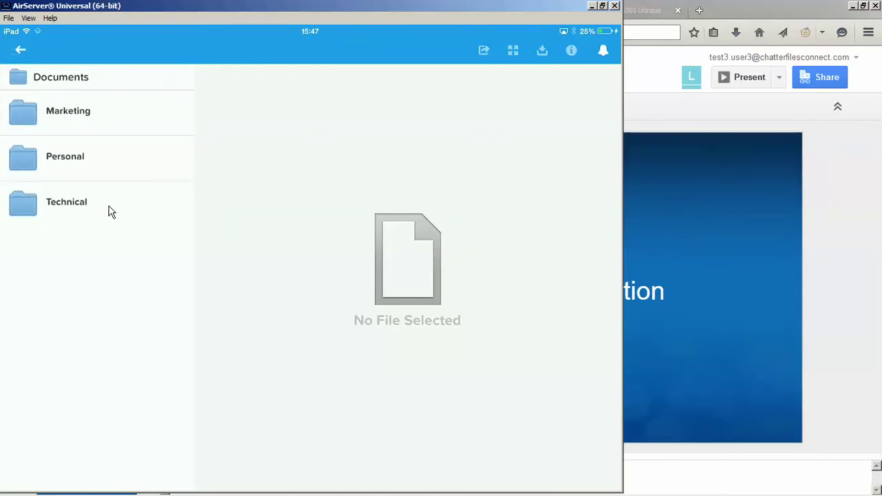
click(109, 210)
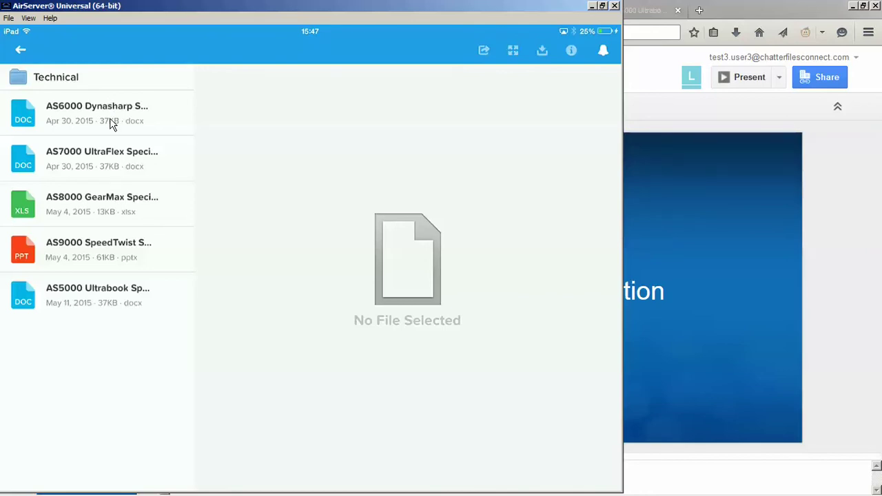
click(110, 122)
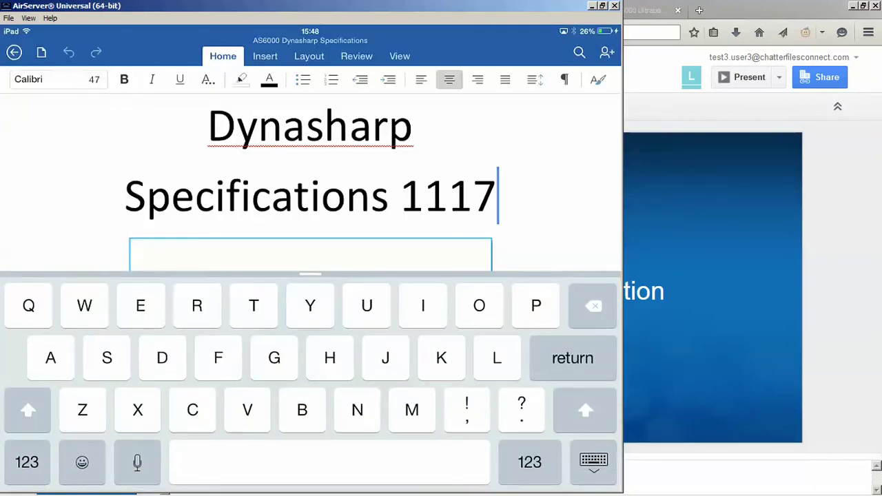
- Change the number at the end of the AS6000 Dynasharp Specifications title to 1548 and save the document
key(BackSpace)
key(BackSpace)
key(BackSpace)
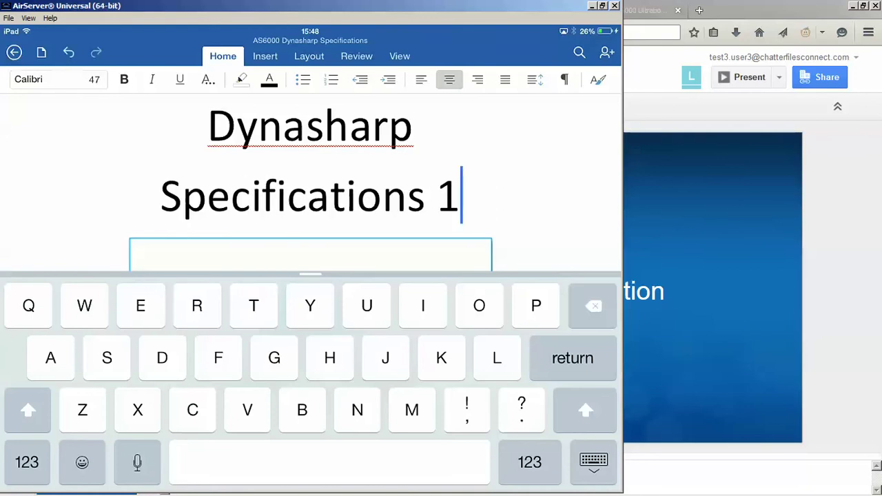
key(BackSpace)
text(1)
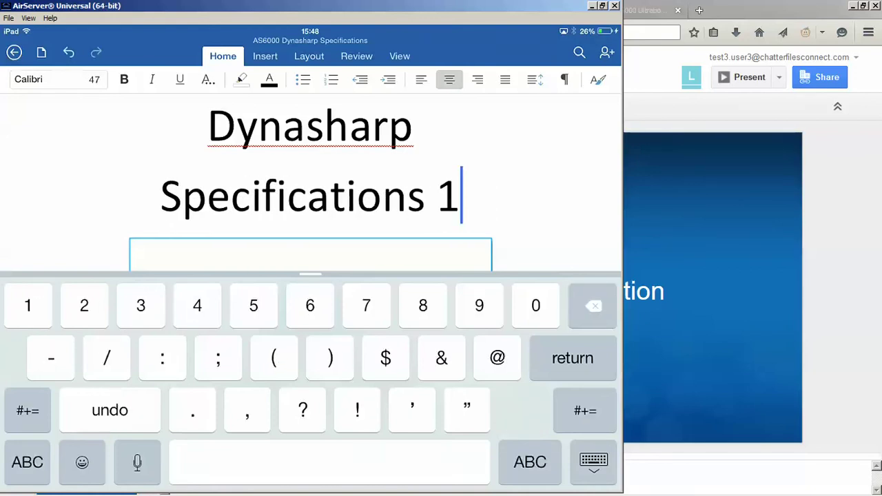
text(548)
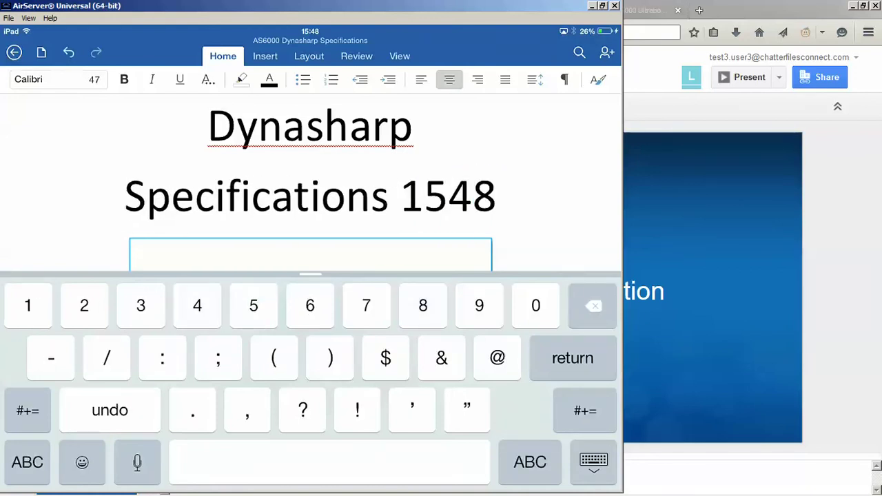
click(41, 52)
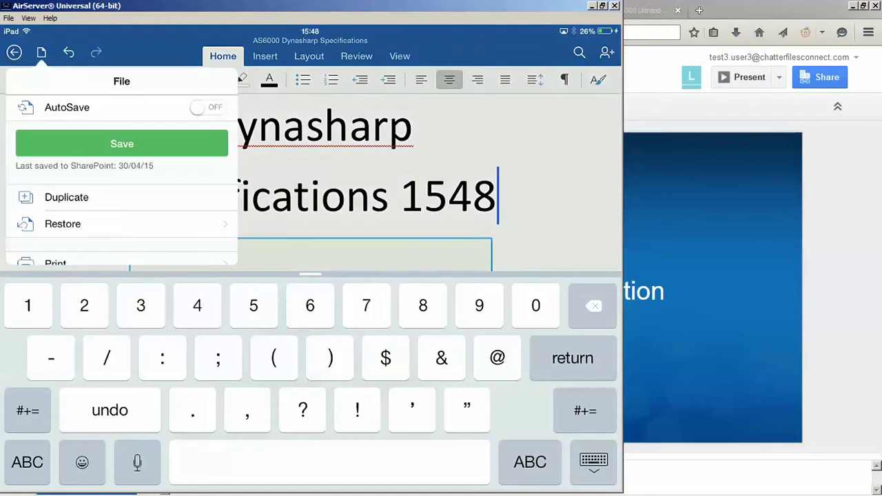
click(122, 143)
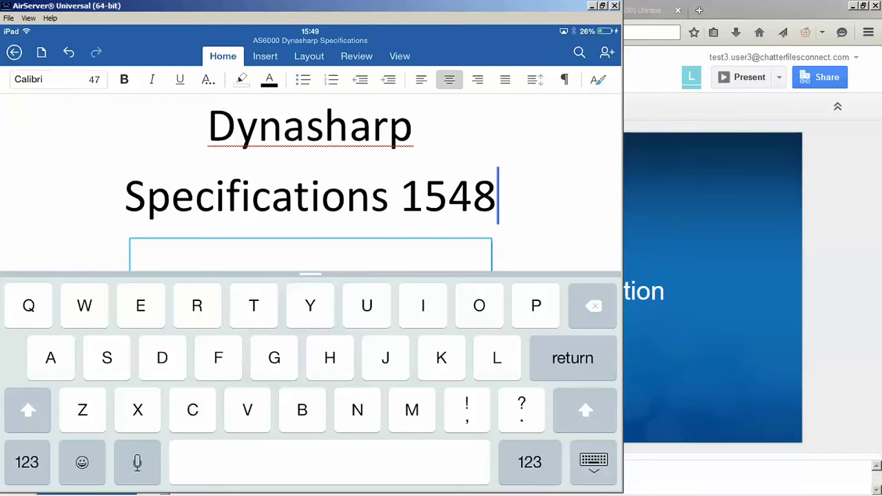
- Show the "4. Profile-based XDS visibility" slide in the presentation and open the Files page in Salesforce to view its external sources
click(858, 237)
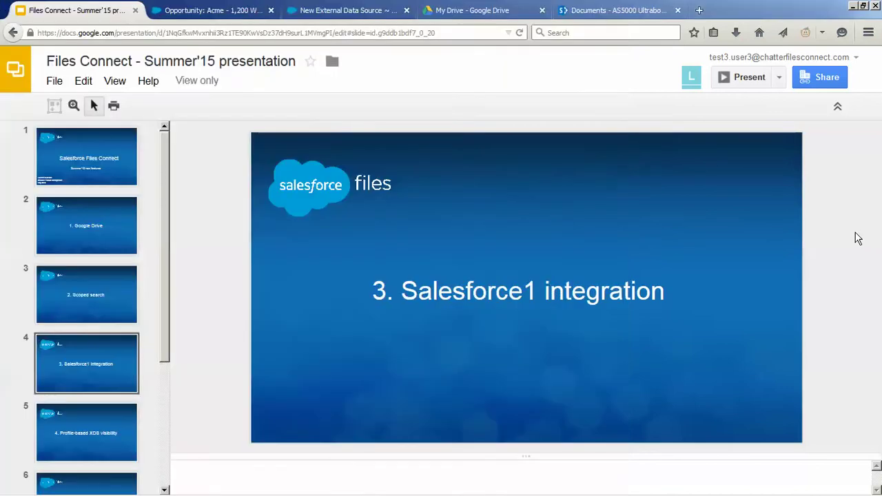
click(83, 434)
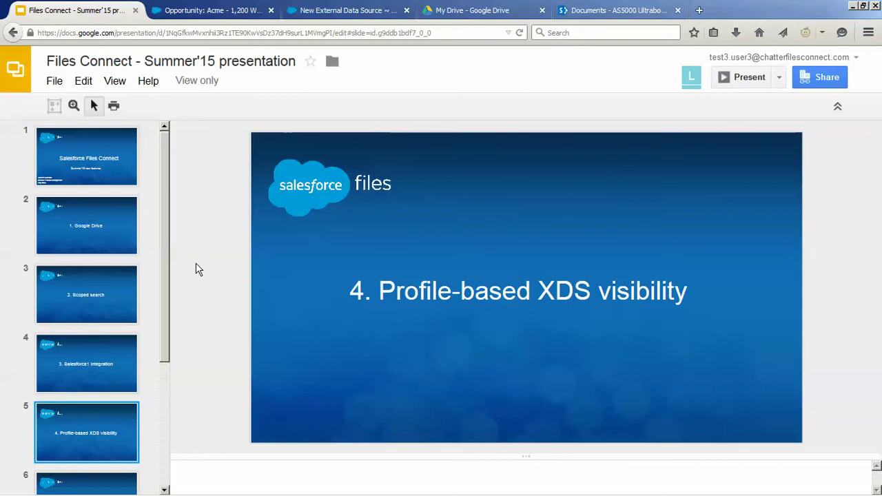
click(215, 18)
click(224, 122)
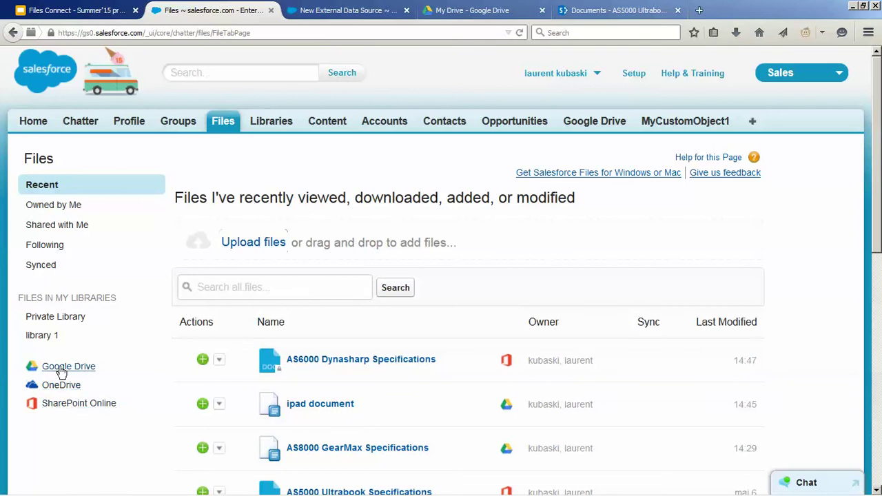
- Find the permission sets in Salesforce Setup and open the External Data Source Access settings of Files Connect Cloud
click(330, 10)
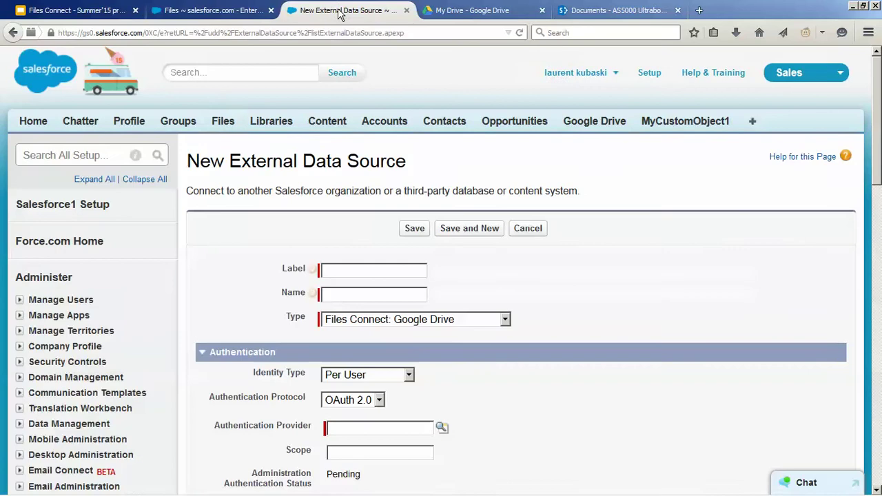
click(99, 154)
text(permission)
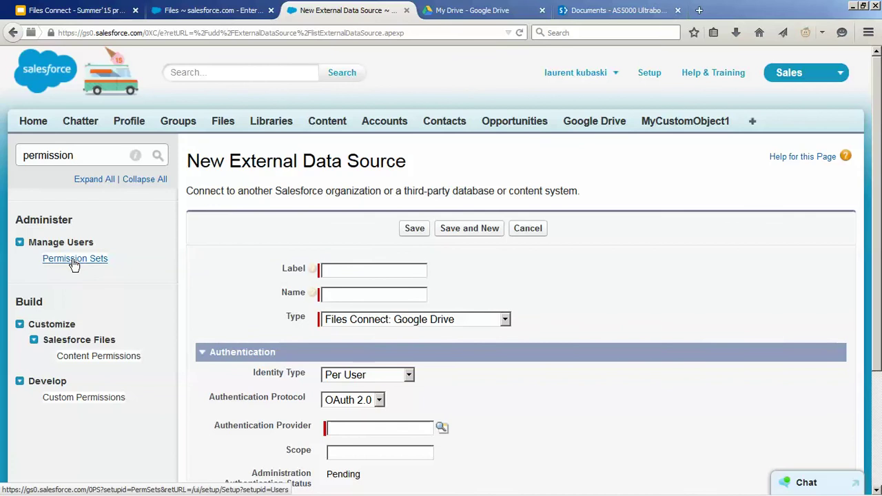
click(73, 258)
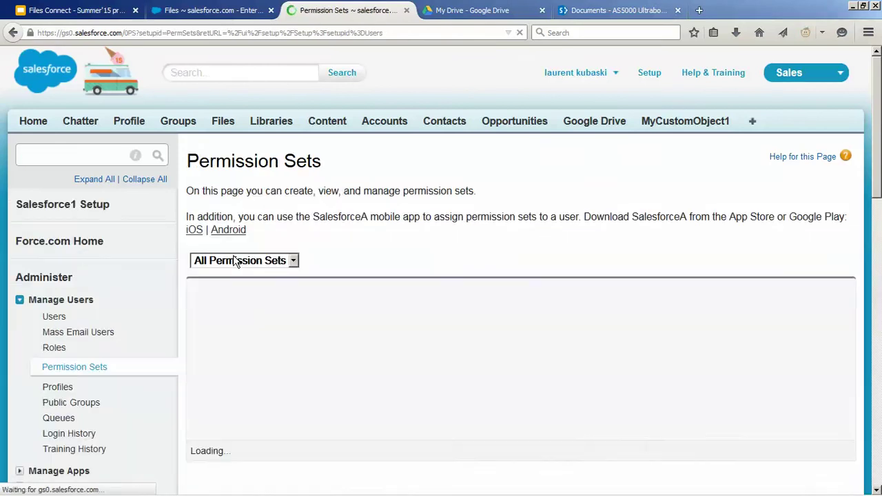
scroll(879, 121, down, 3)
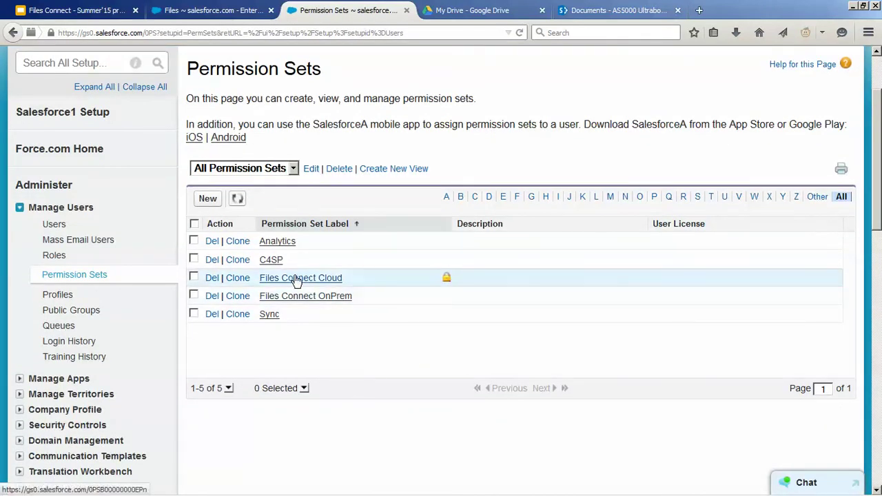
click(321, 279)
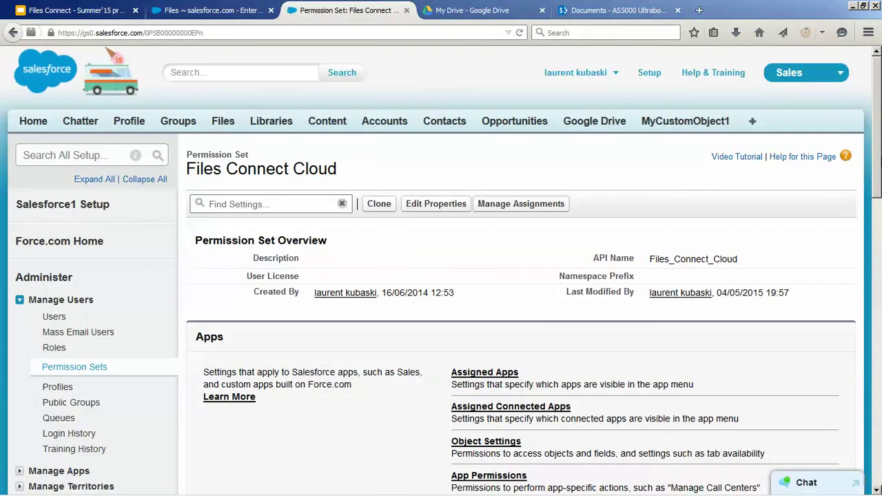
scroll(524, 315, down, 7)
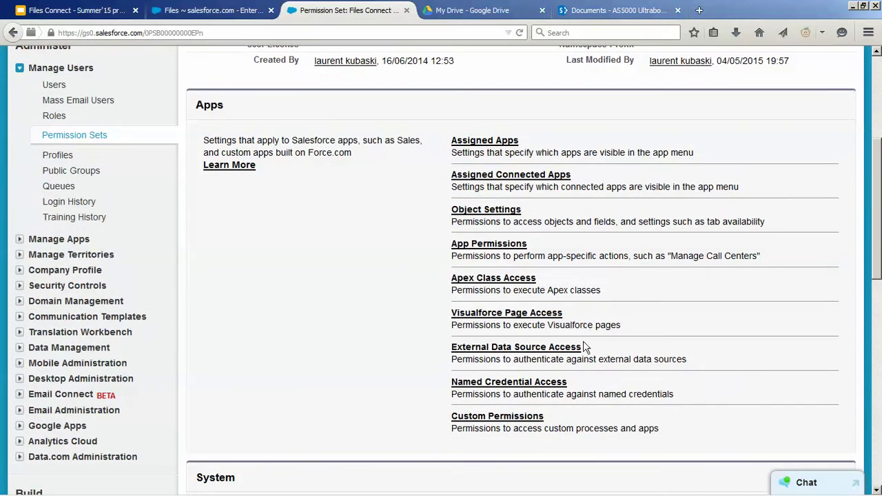
click(475, 349)
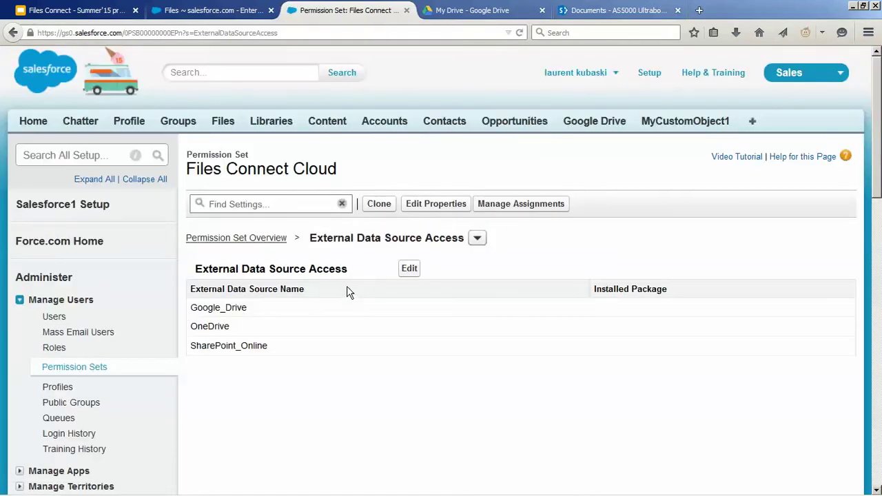
- Remove OneDrive and SharePoint_Online from the enabled external data sources, keeping only Google_Drive, and save the permission set
click(410, 269)
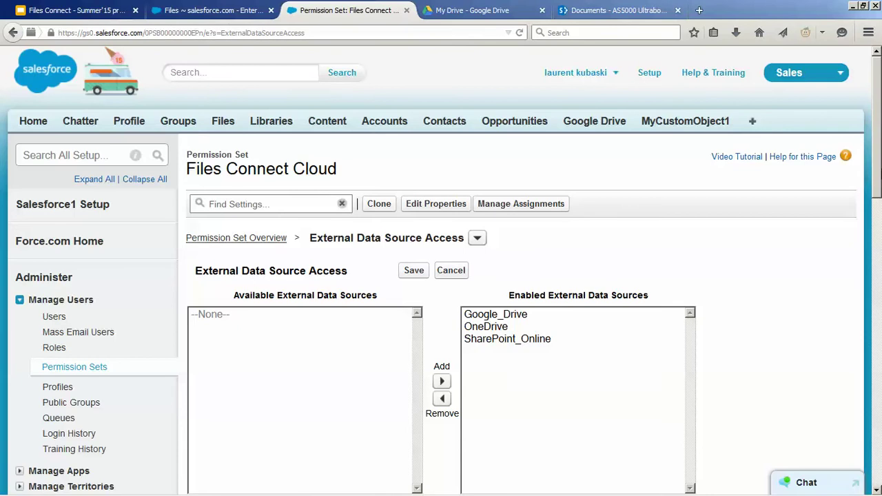
scroll(579, 179, down, 2)
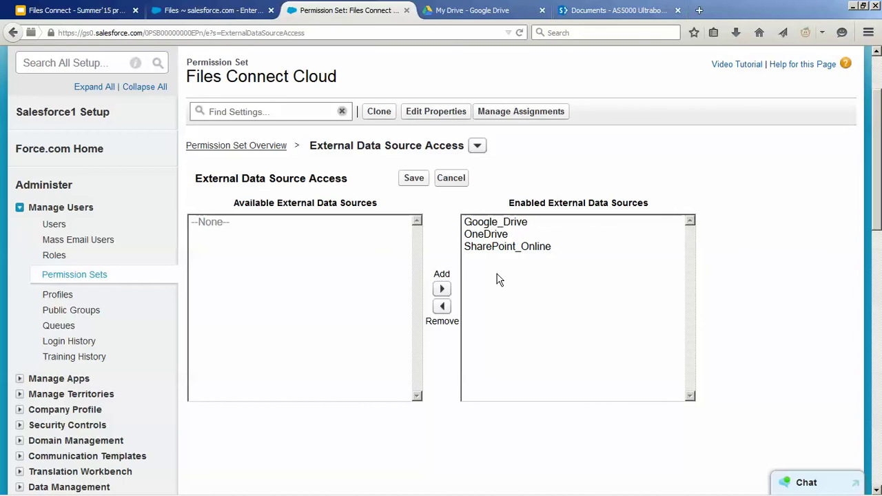
click(482, 235)
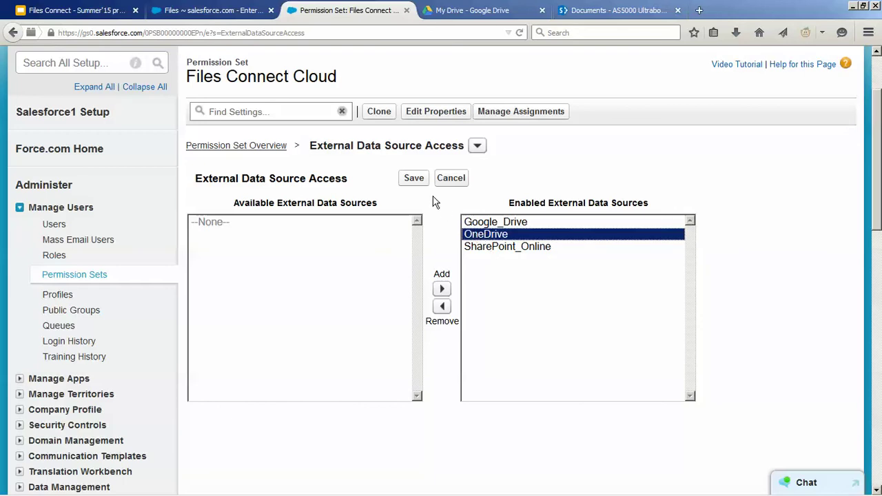
click(442, 306)
click(483, 237)
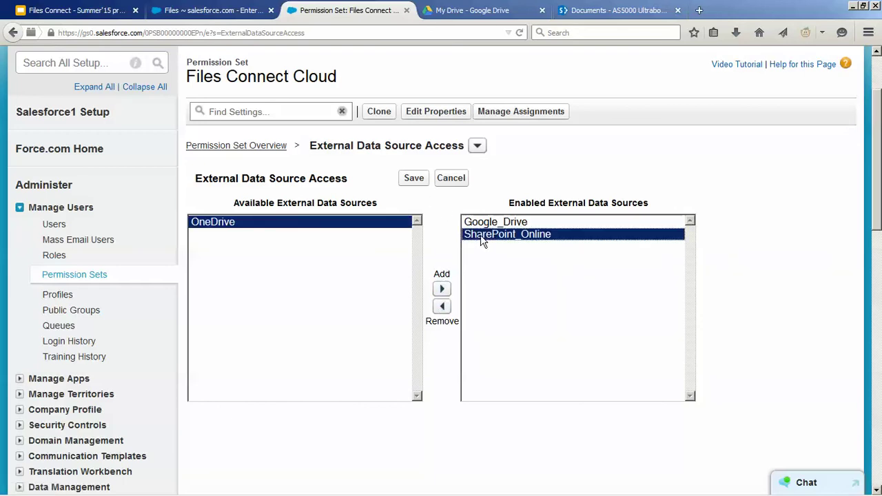
click(442, 306)
click(493, 221)
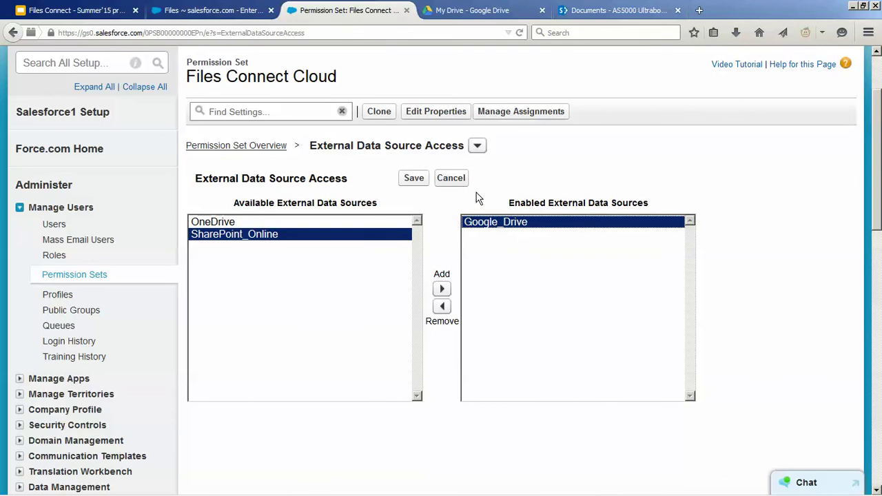
click(415, 180)
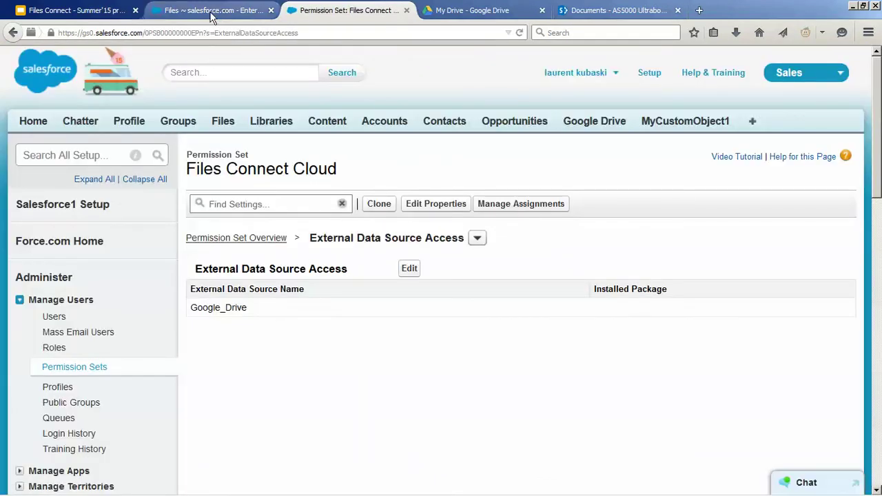
- Reload the Salesforce Files page and check which external sources are listed
click(211, 13)
click(205, 33)
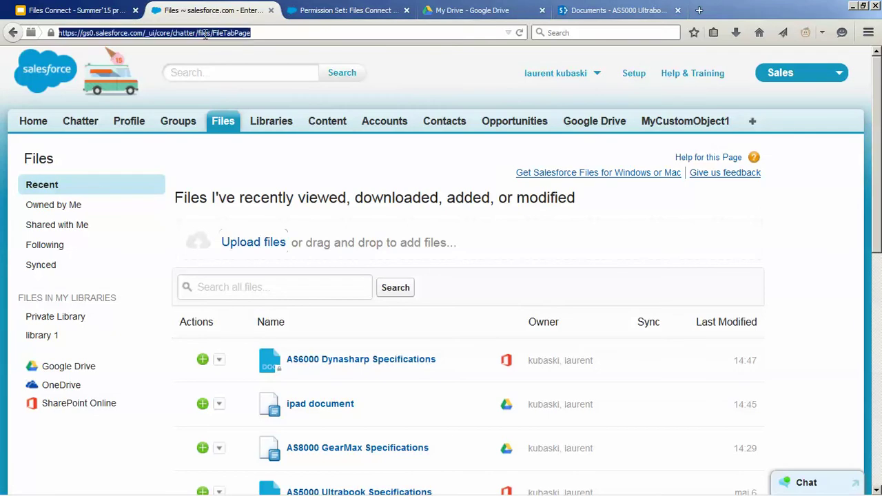
key(Return)
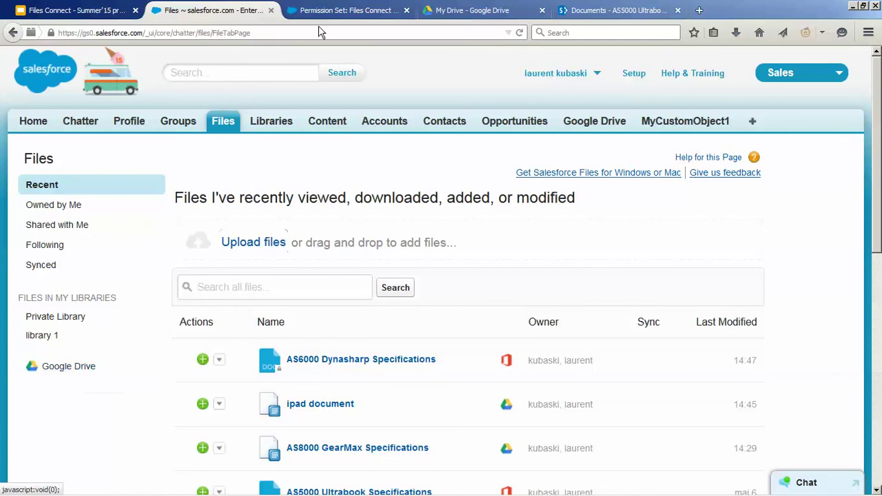
- Add OneDrive and SharePoint_Online back to the enabled external data sources of the Files Connect Cloud permission set and save
click(345, 10)
click(408, 270)
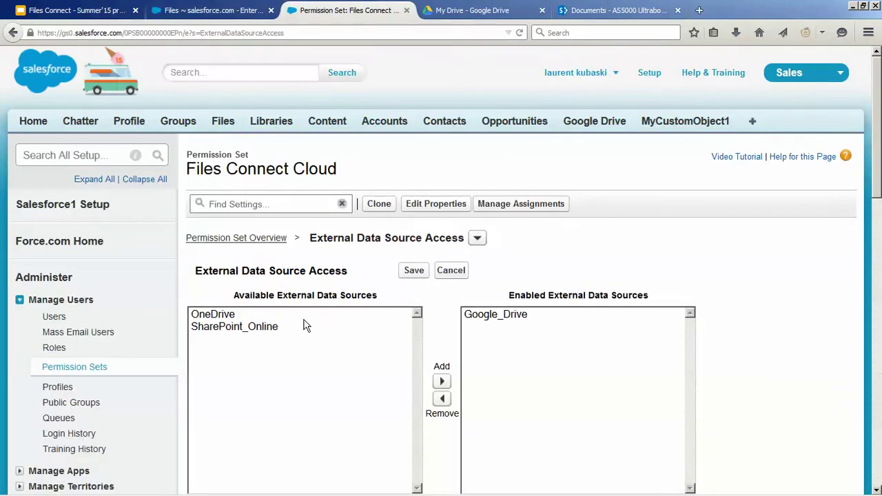
click(278, 314)
click(442, 381)
click(307, 315)
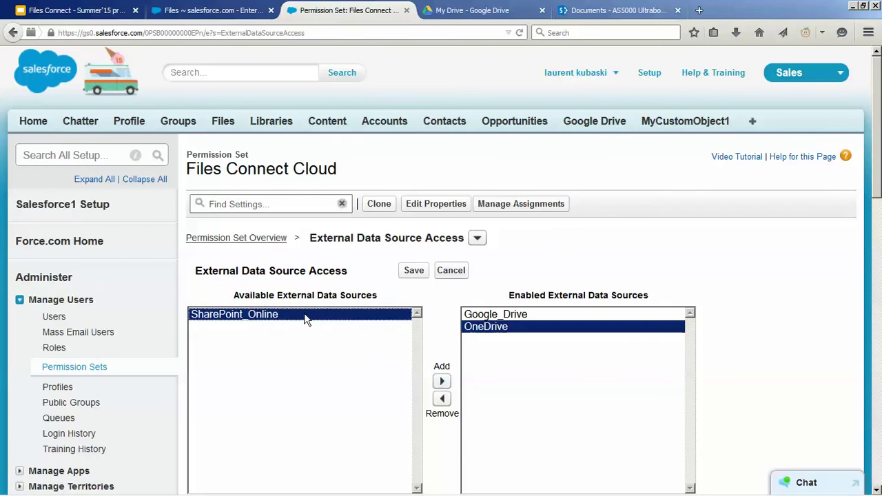
click(442, 381)
click(414, 275)
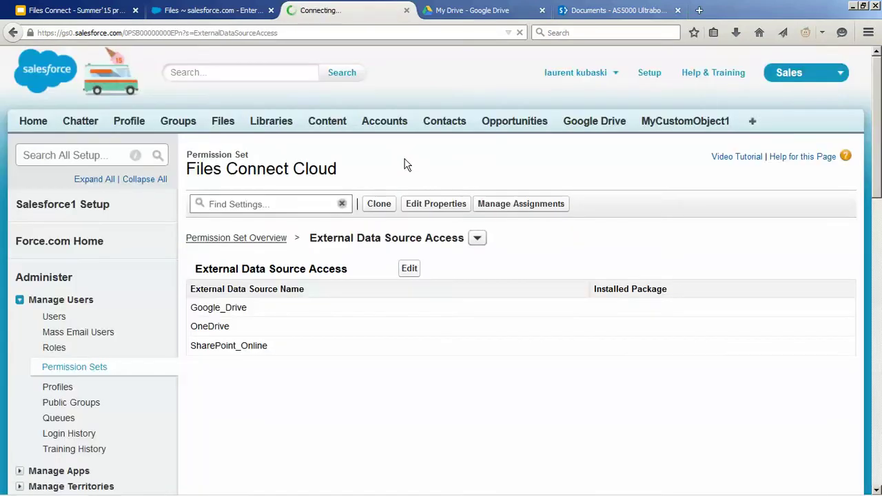
- Reload the Salesforce Files page to check the external sources listed after the permission set change
click(226, 10)
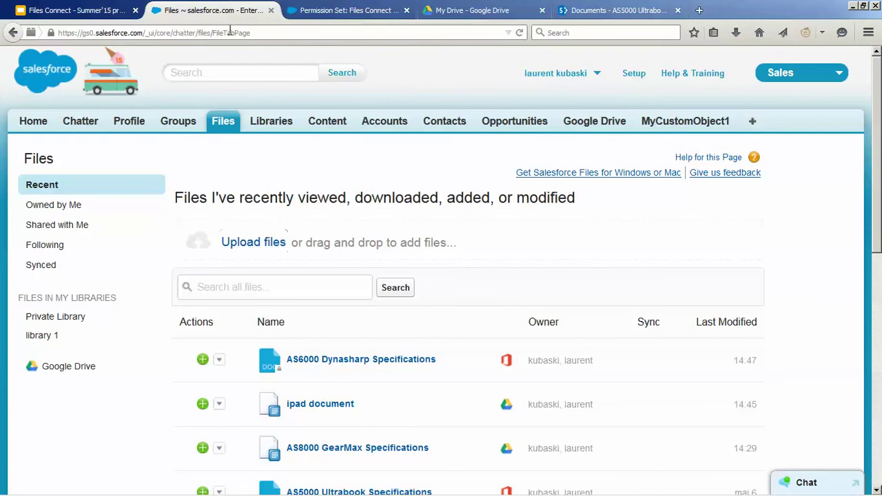
click(229, 32)
key(Return)
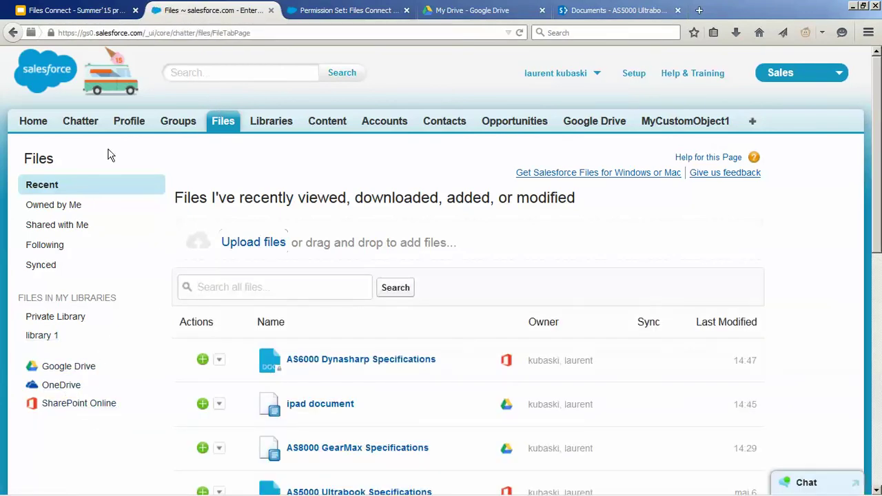
- Switch to the Files Connect - Summer'15 presentation and show slide 6, "5. Search layouts"
click(77, 9)
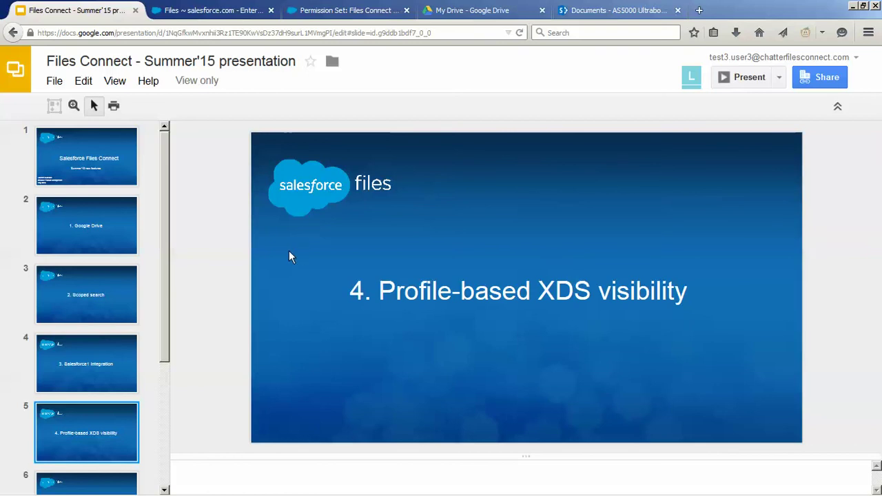
drag(165, 272, 168, 337)
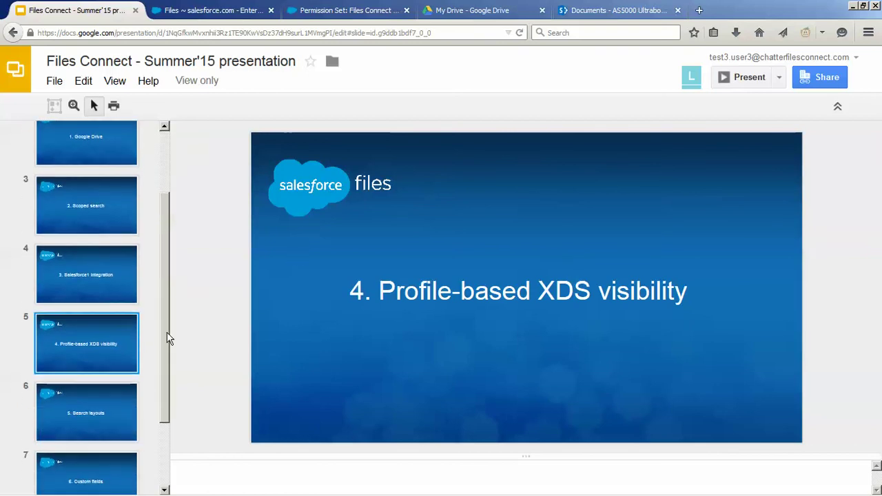
click(110, 400)
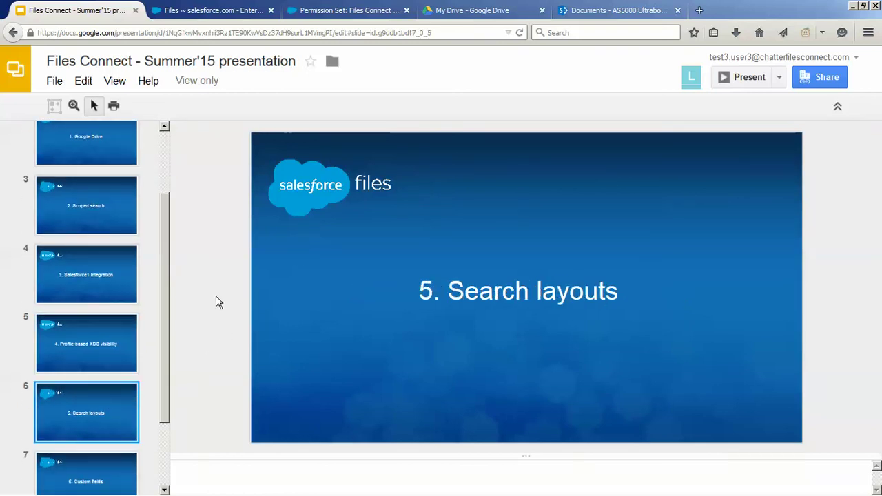
- Run a global Salesforce search for "Specifications" and examine the columns shown for Google Drive and SharePoint Online results
click(215, 11)
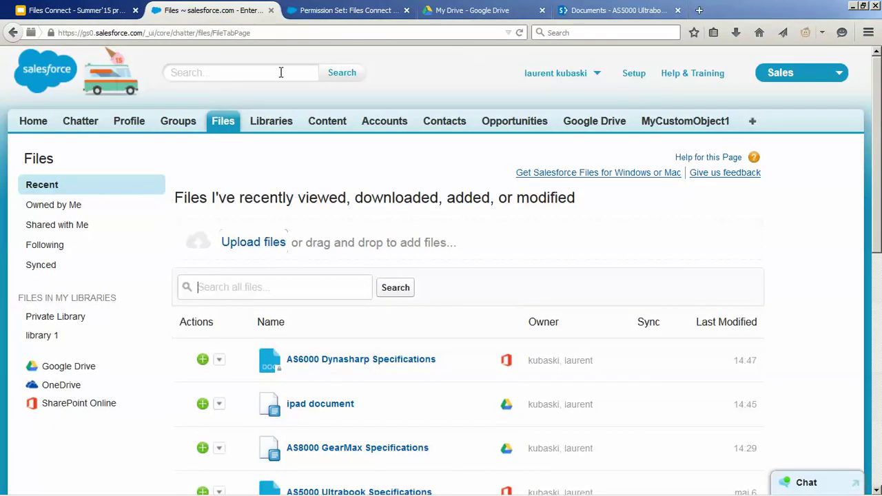
text(Specific)
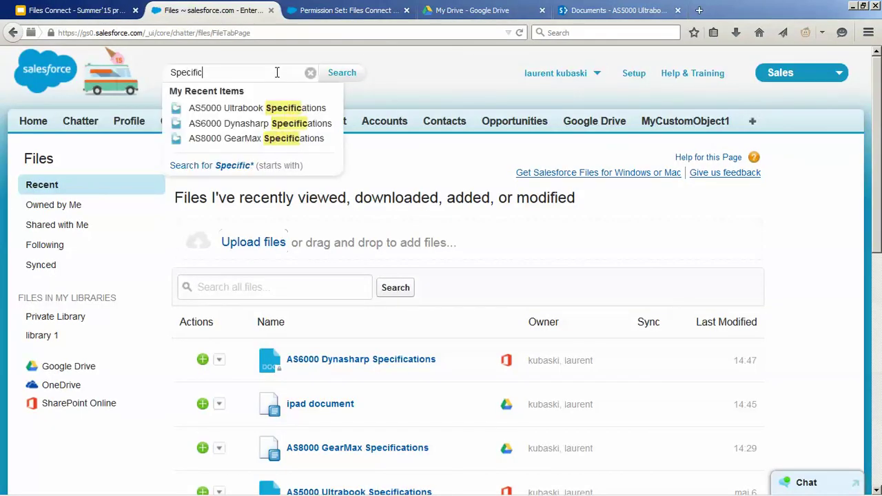
text(ations)
key(Return)
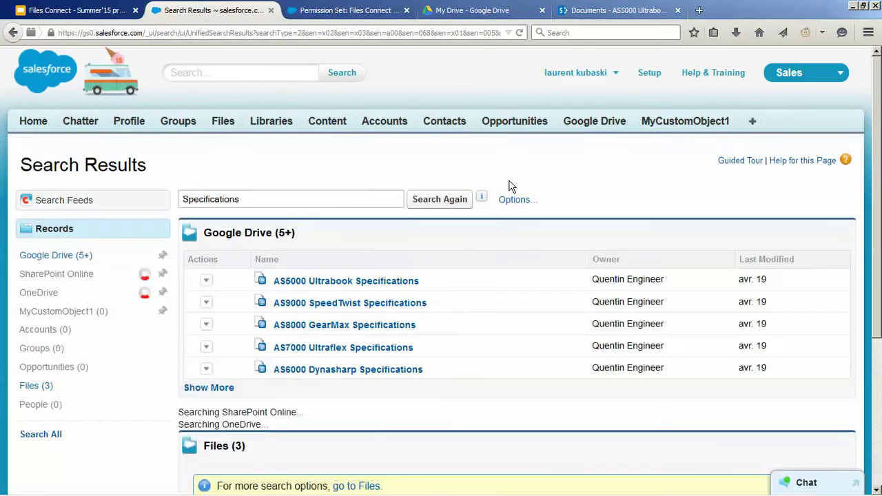
scroll(722, 158, down, 2)
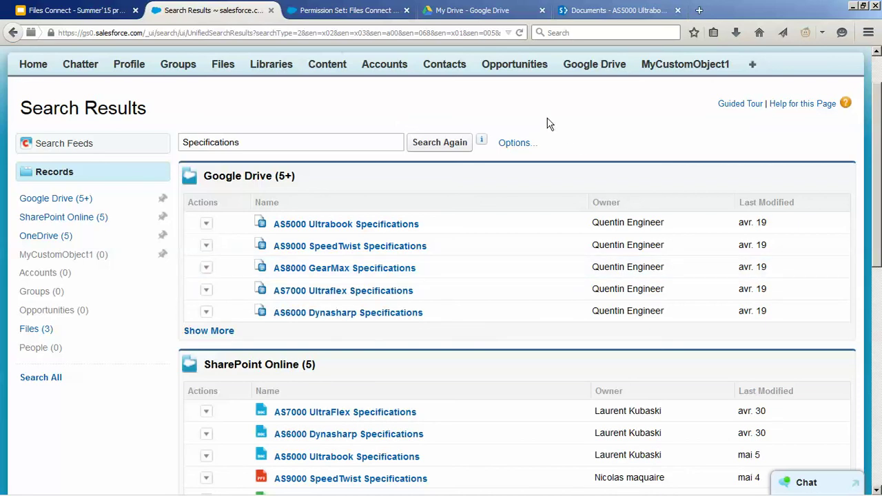
scroll(549, 124, up, 2)
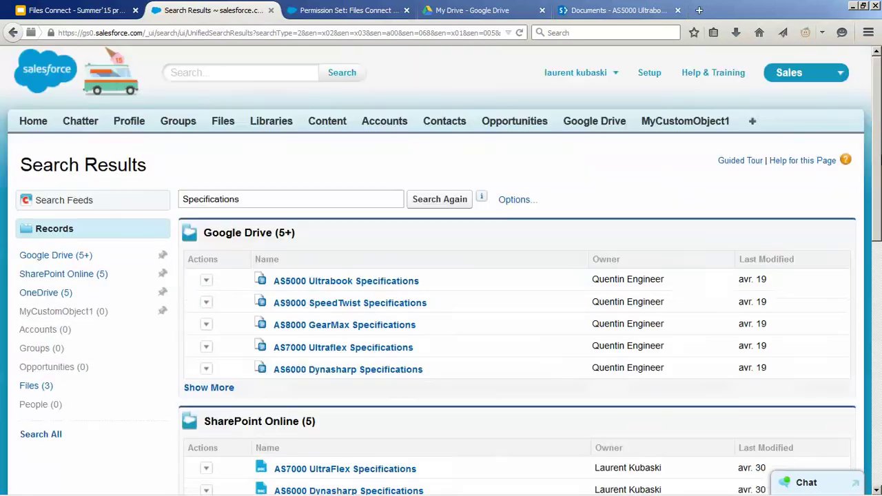
- Search Salesforce Setup for "files connect" and open the Files Connect settings
click(328, 10)
click(83, 160)
text(fi)
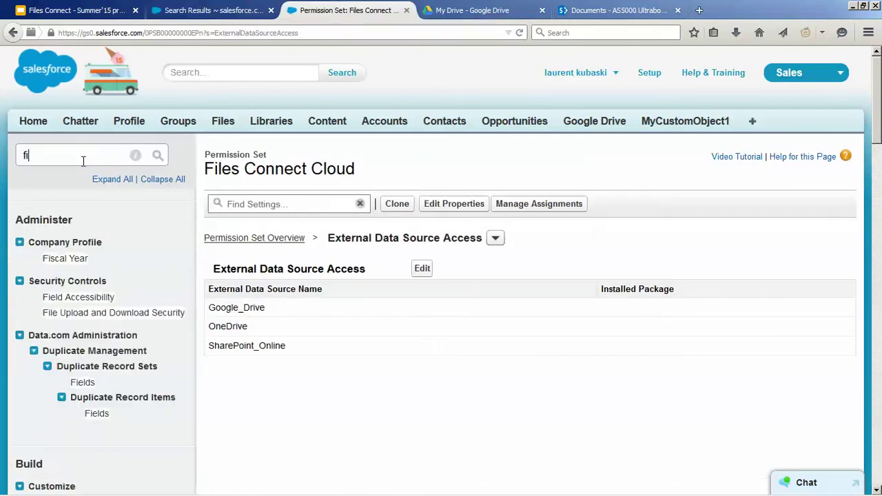
text(les connect)
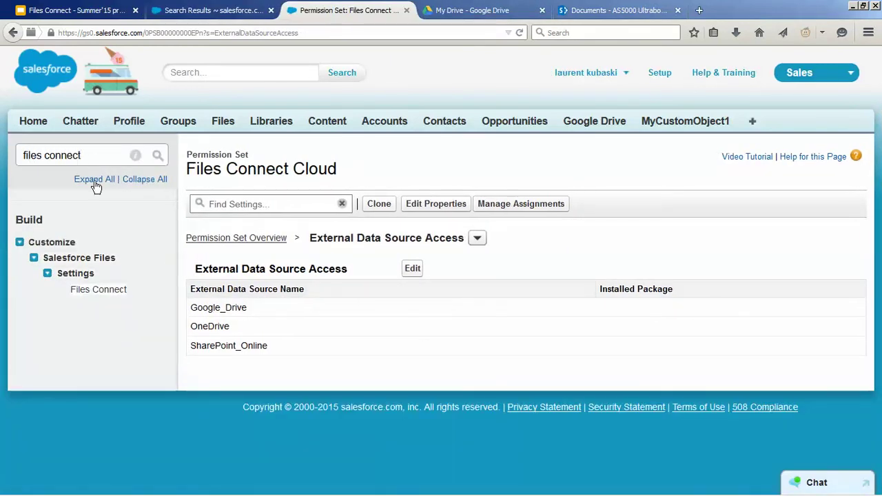
click(117, 294)
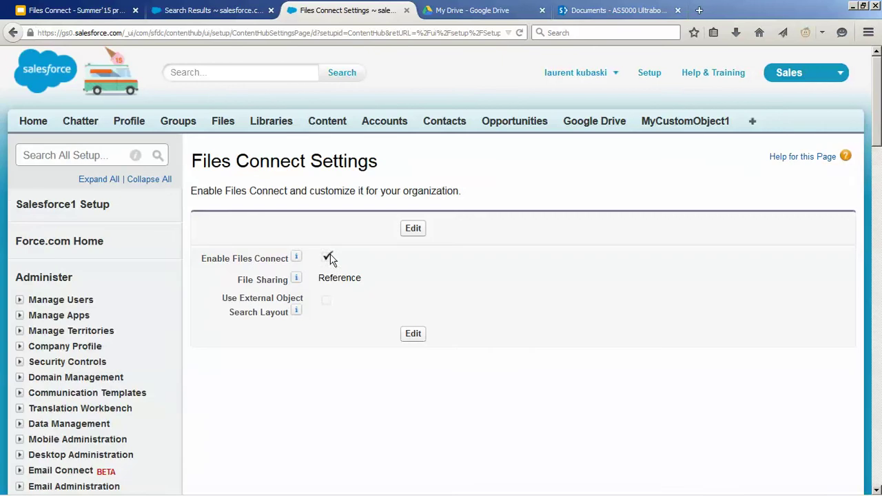
- Enable Use External Object Search Layout in the Files Connect settings and save
drag(222, 301, 288, 317)
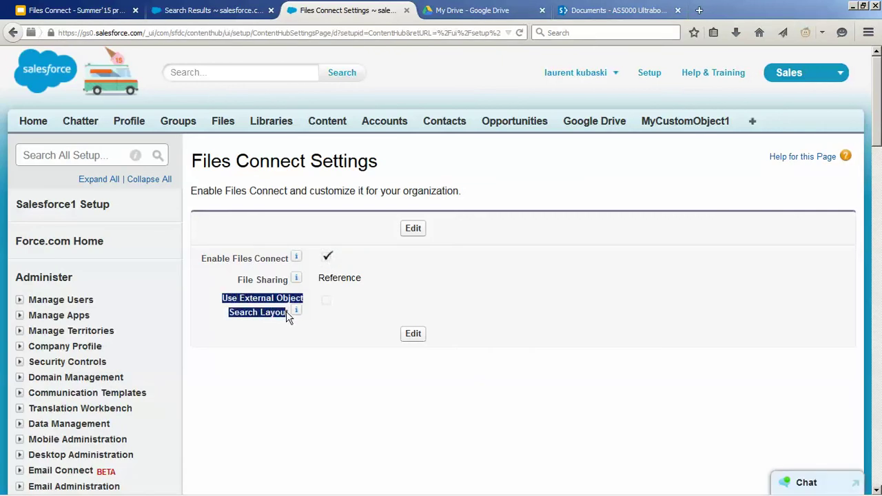
click(301, 351)
click(411, 229)
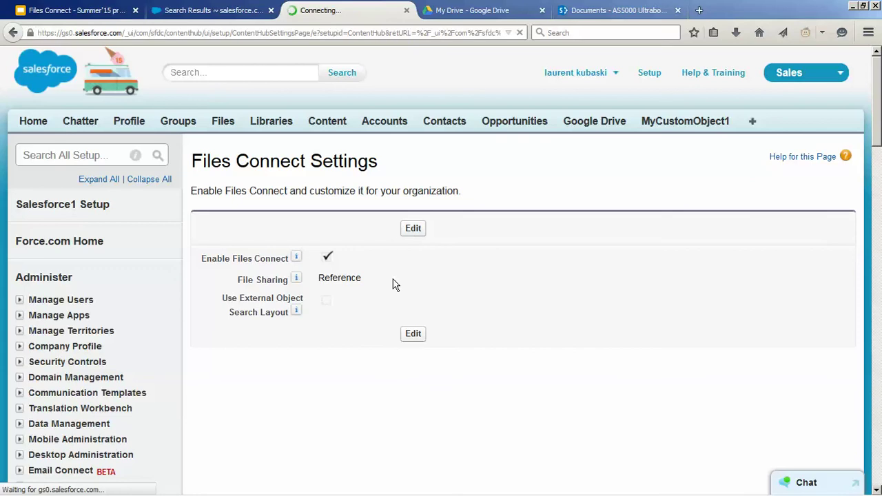
click(332, 293)
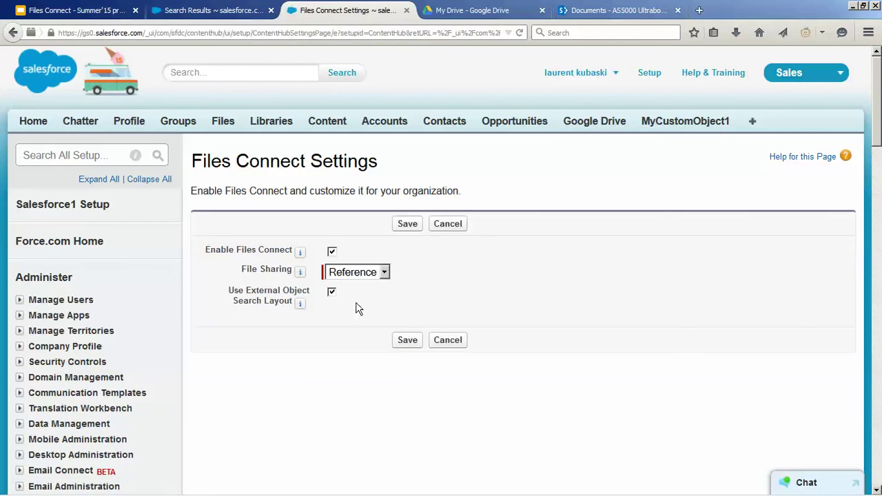
click(406, 340)
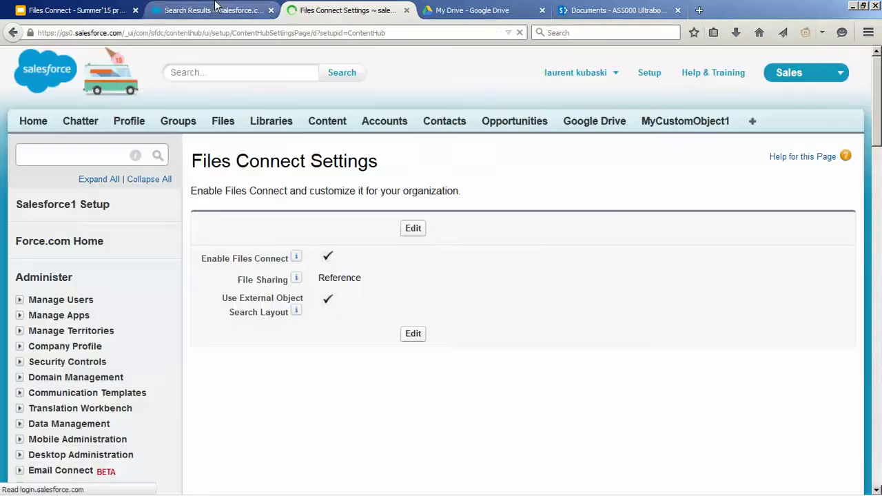
- Find External Objects in Setup, open the items_Google_Drive object and locate its Search Layouts section
click(90, 155)
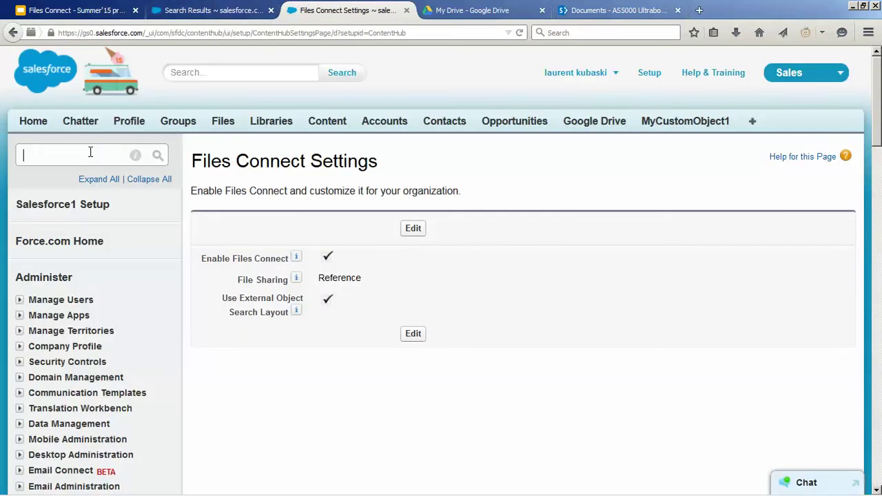
text(ext)
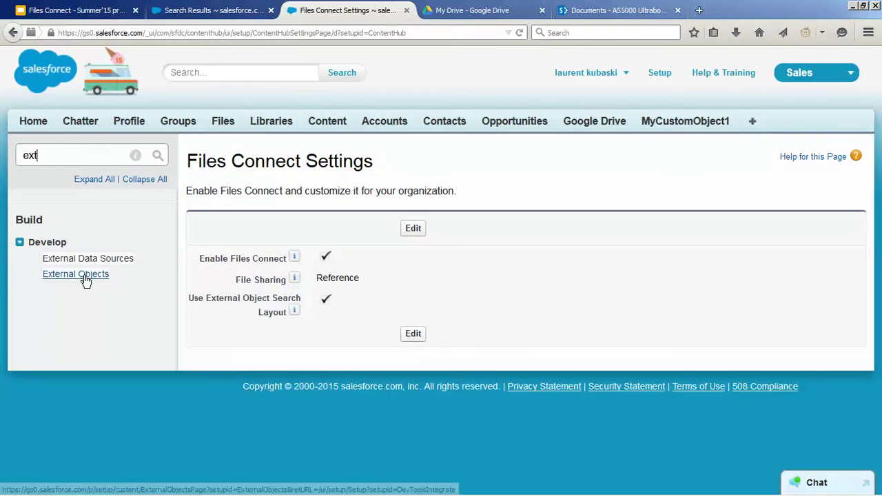
click(84, 278)
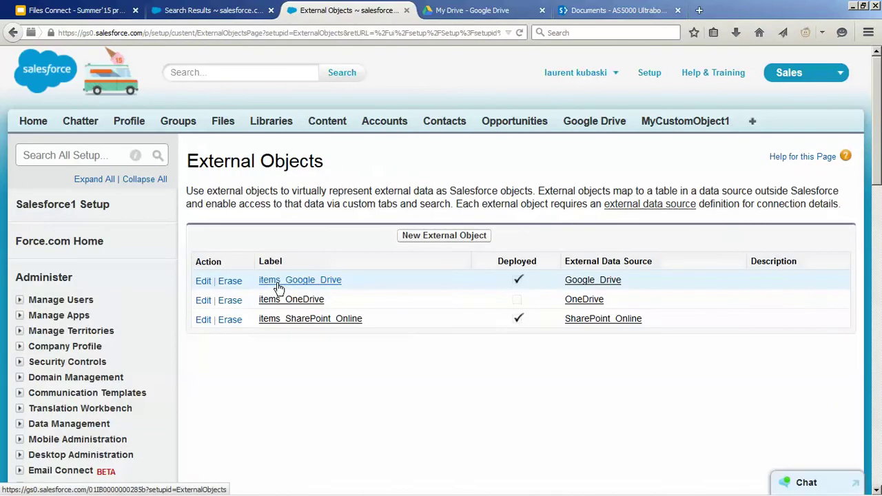
click(278, 282)
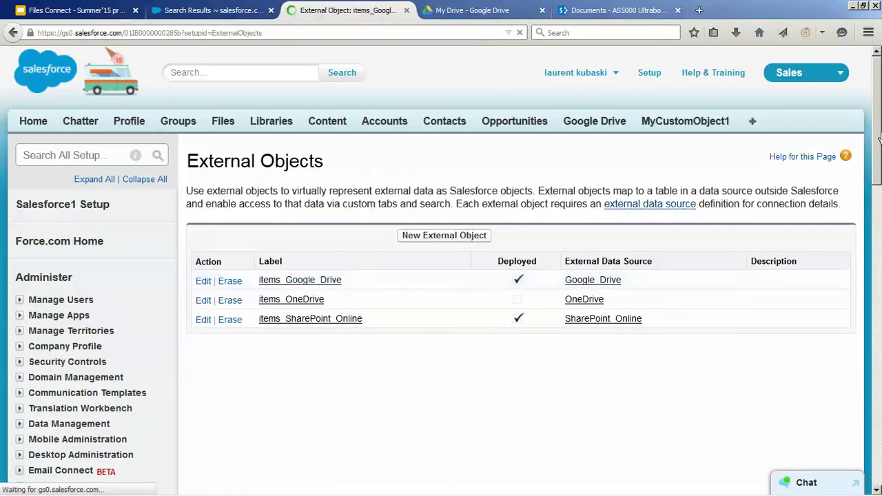
drag(878, 102, 877, 310)
scroll(303, 472, down, 4)
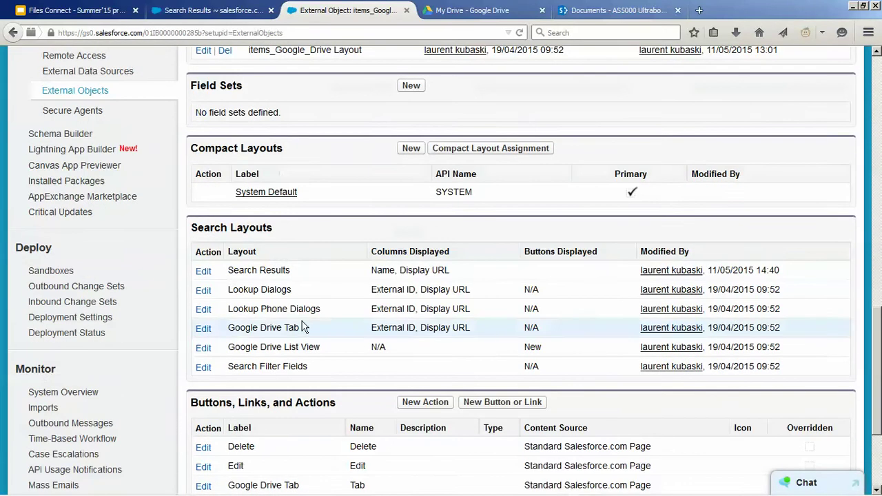
drag(285, 231, 191, 228)
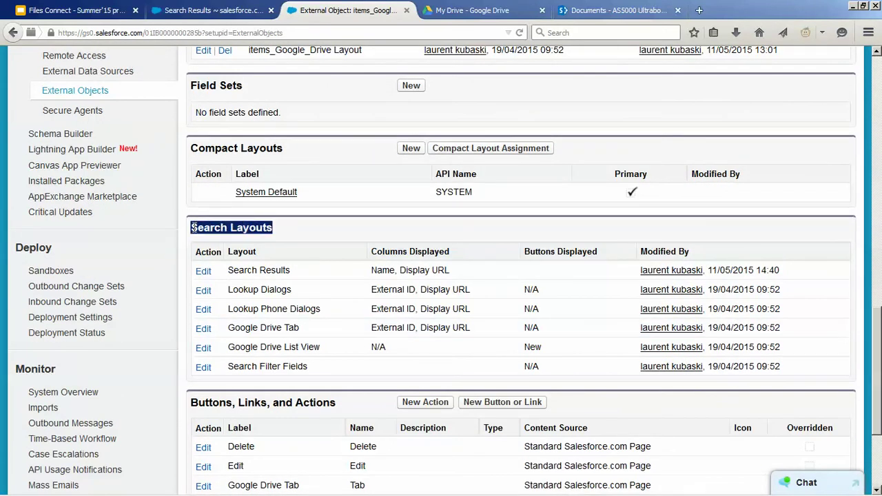
- Edit the Search Results layout of items_Google_Drive and remove Display URL from the selected fields
click(202, 271)
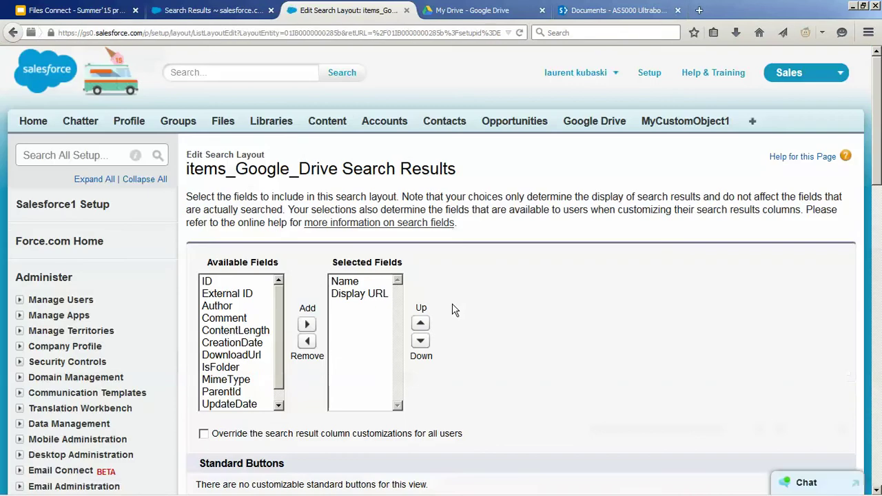
scroll(372, 276, down, 1)
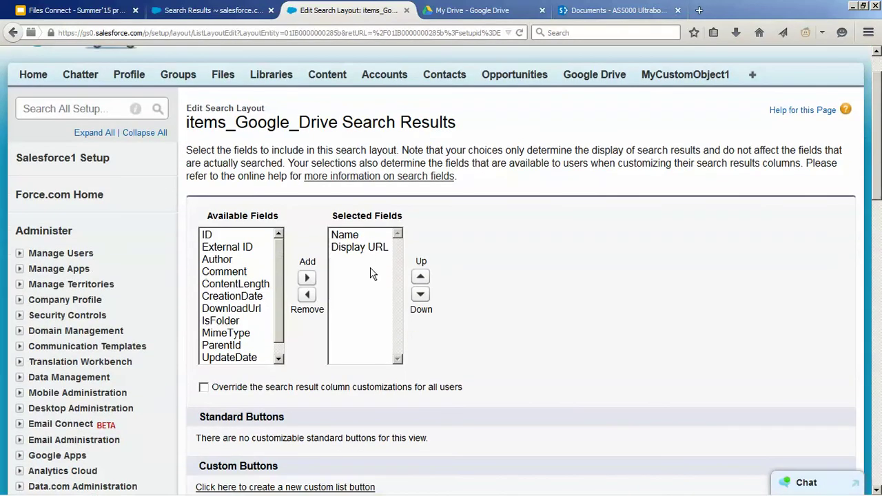
click(350, 249)
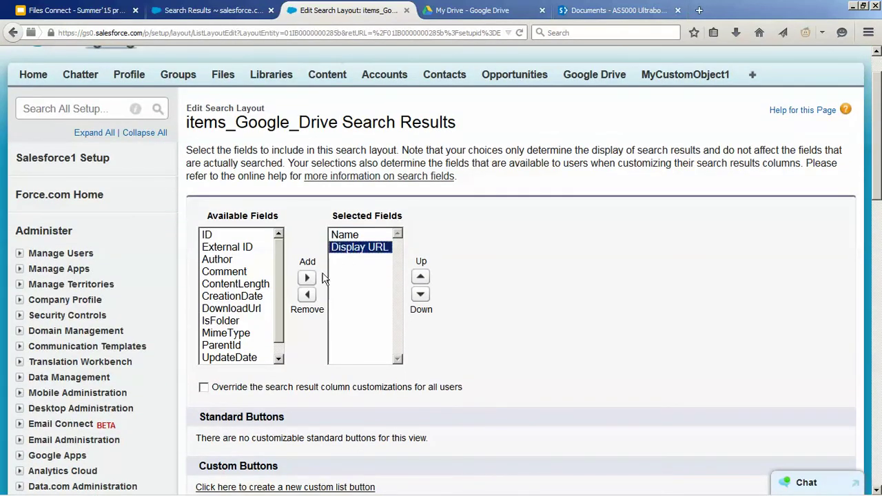
click(306, 295)
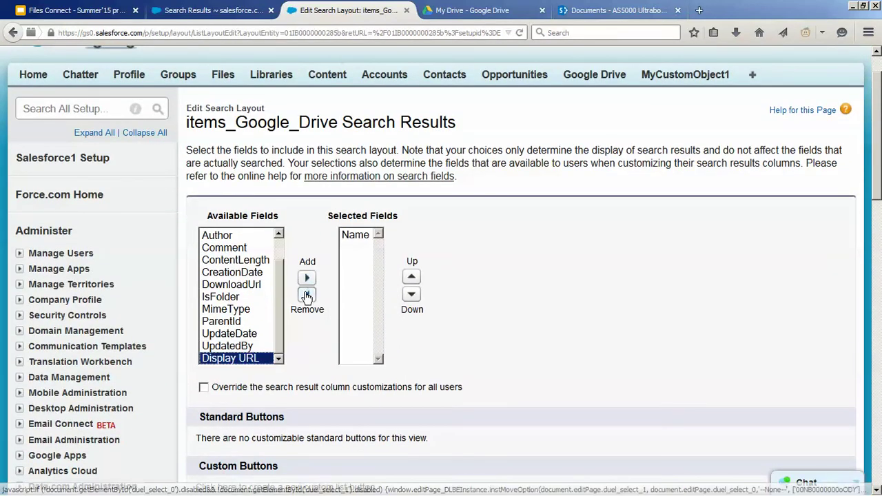
- Add CreationDate, MimeType and UpdateDate to the selected search result fields, placing UpdateDate before MimeType
click(223, 273)
click(307, 278)
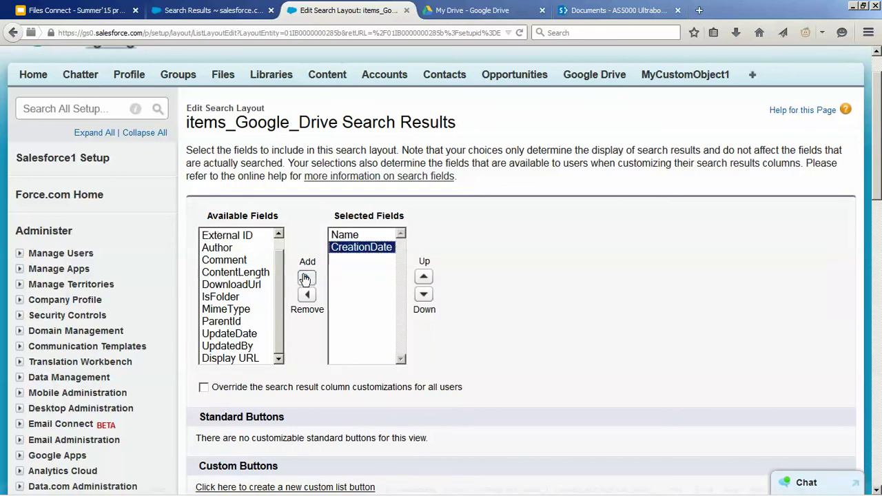
click(233, 310)
click(307, 278)
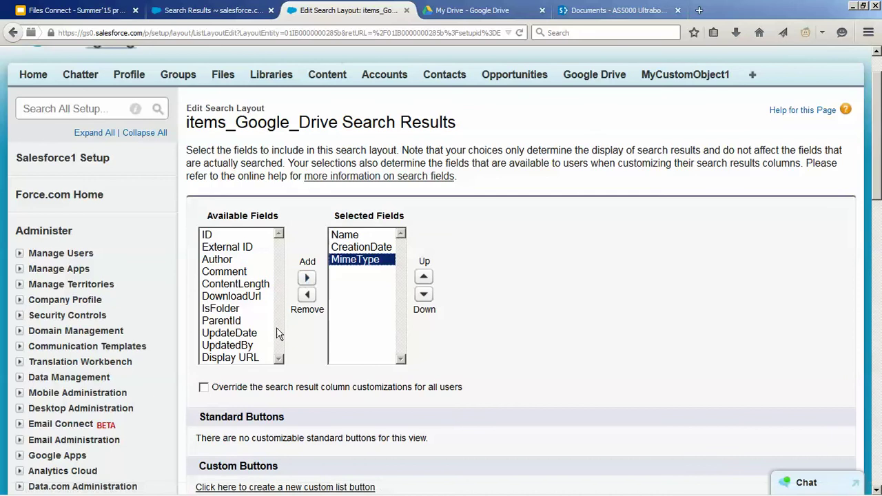
click(248, 333)
click(307, 279)
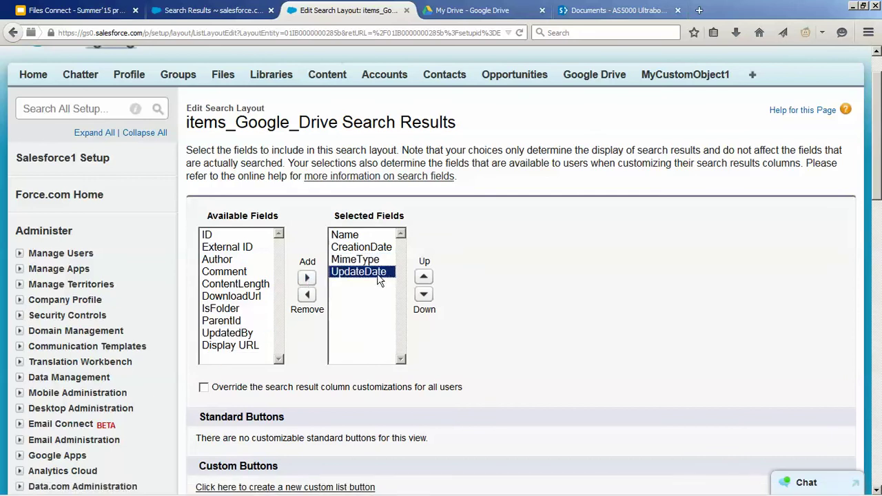
click(423, 276)
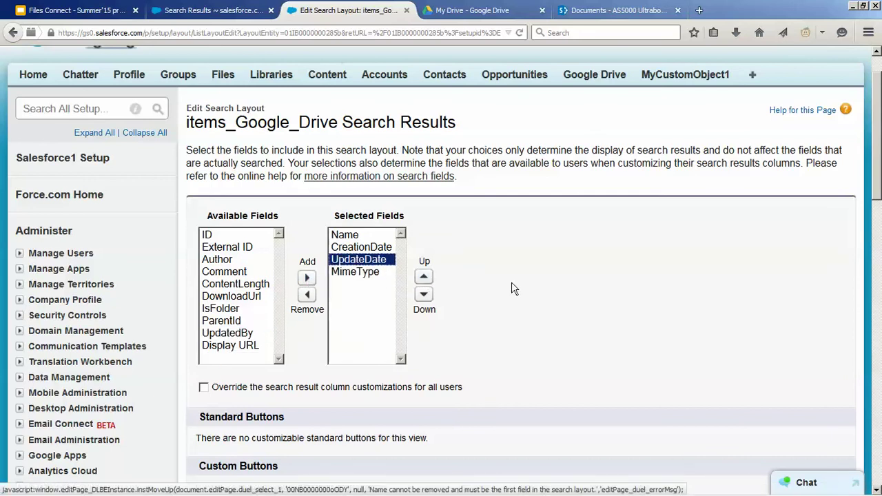
- Review the selected fields one by one and save the Google Drive Search Results layout
click(351, 238)
click(352, 248)
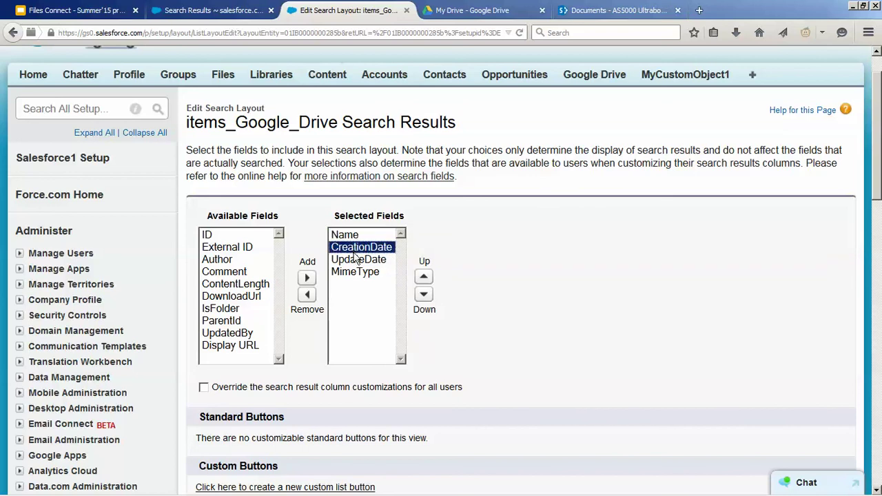
click(358, 260)
click(358, 273)
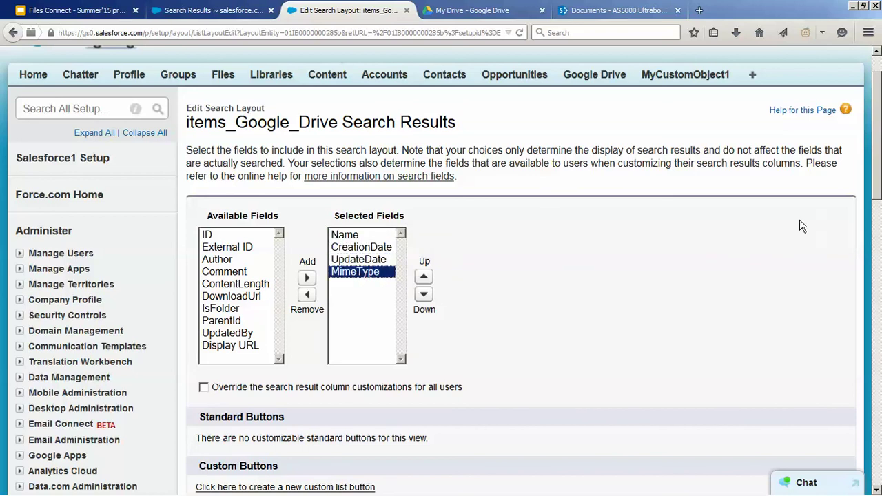
scroll(877, 165, down, 3)
scroll(878, 166, up, 3)
scroll(833, 183, down, 1)
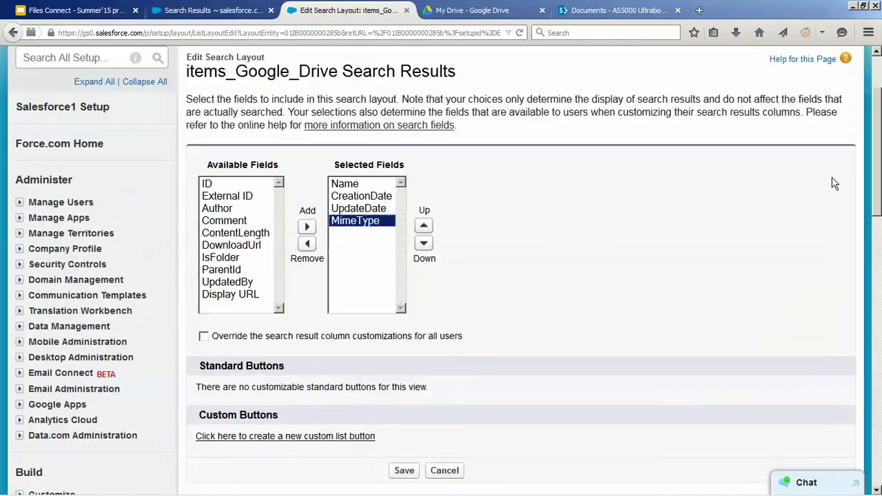
scroll(879, 169, down, 5)
click(395, 236)
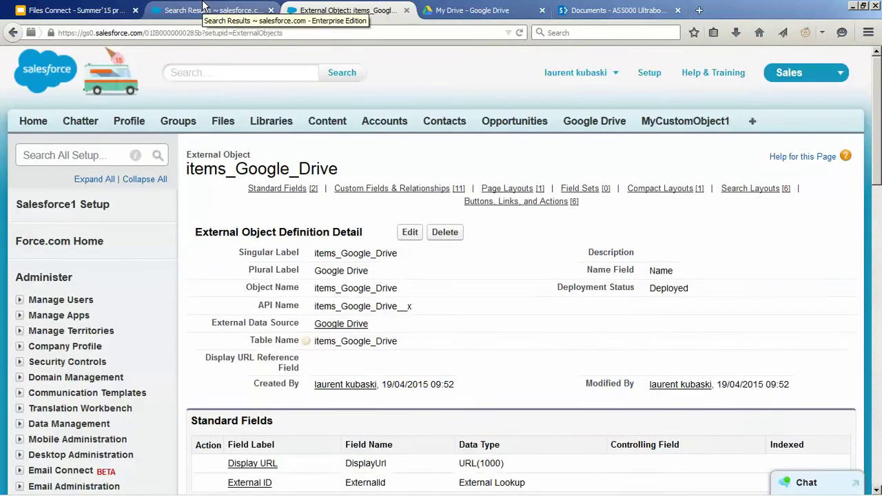
- Rerun the Specifications search and check the Google Drive result columns Name, CreationDate, UpdateDate and MimeType
click(204, 8)
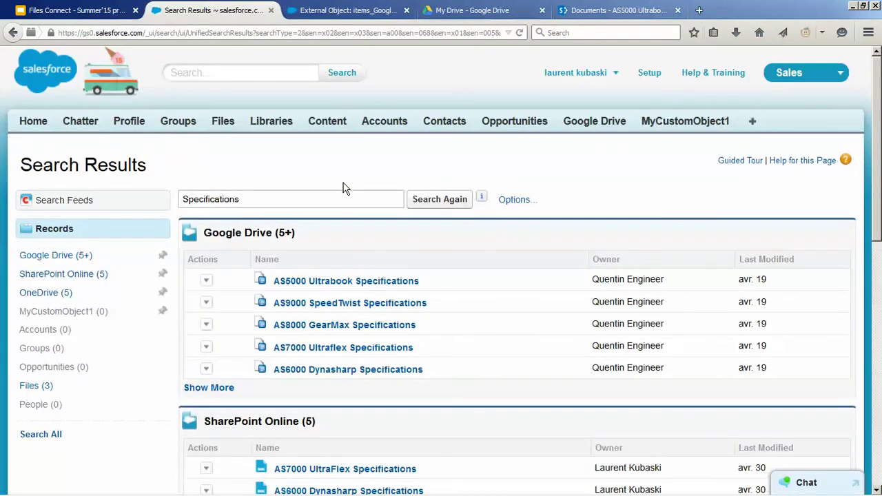
click(436, 201)
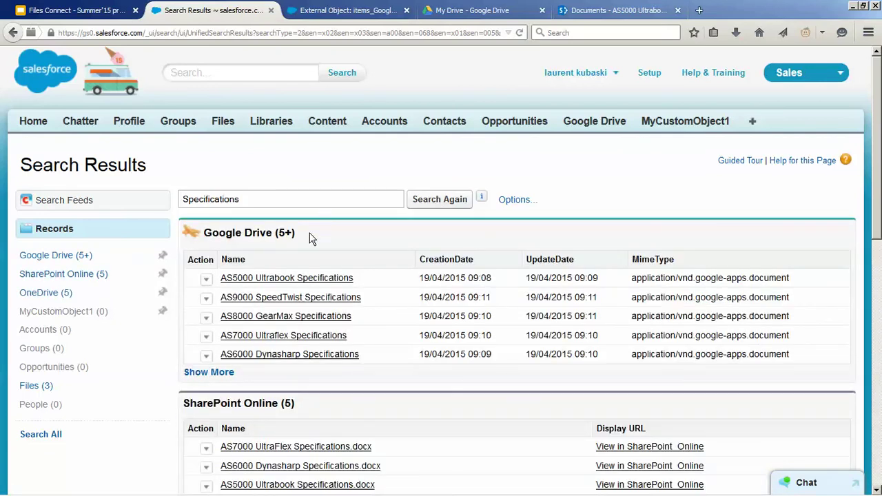
drag(306, 233, 206, 235)
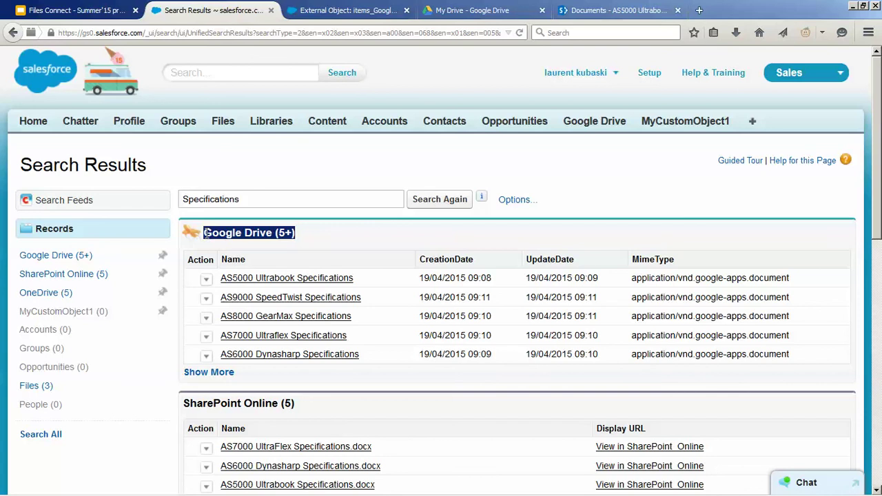
click(370, 237)
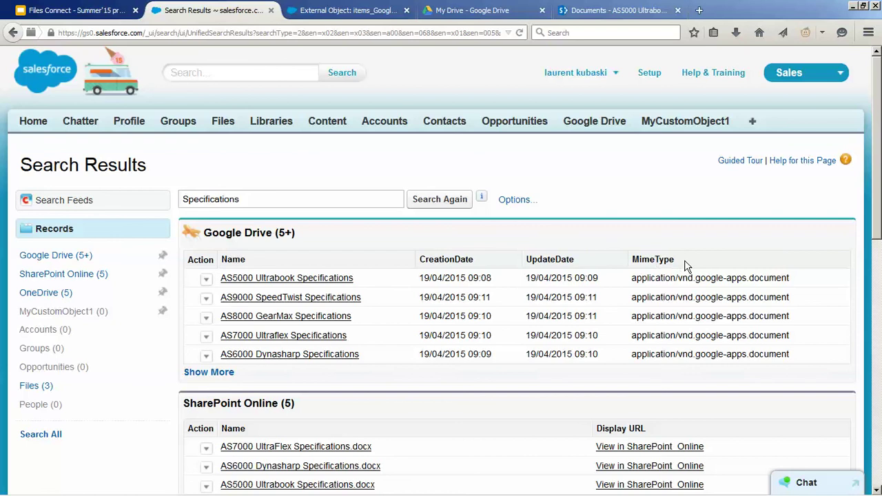
drag(685, 265, 308, 267)
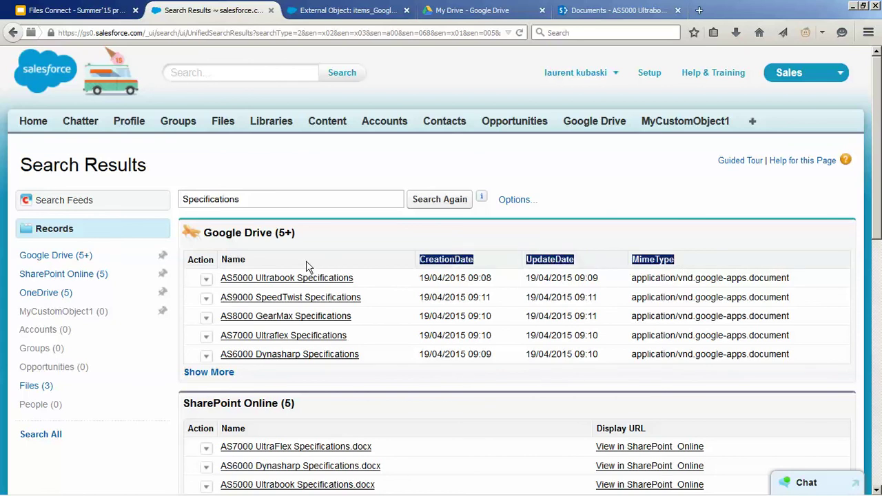
drag(243, 258, 222, 259)
click(310, 160)
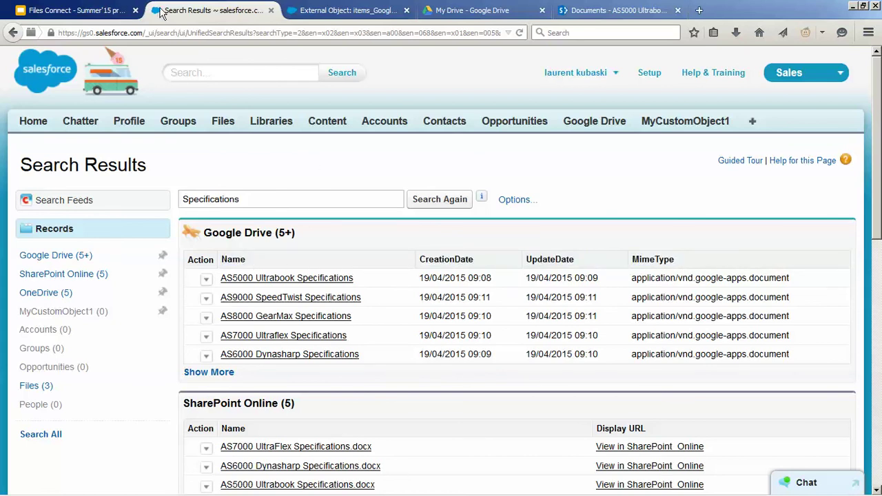
- Switch to the Files Connect - Summer'15 presentation and show slide 7, "6. Custom fields"
click(90, 10)
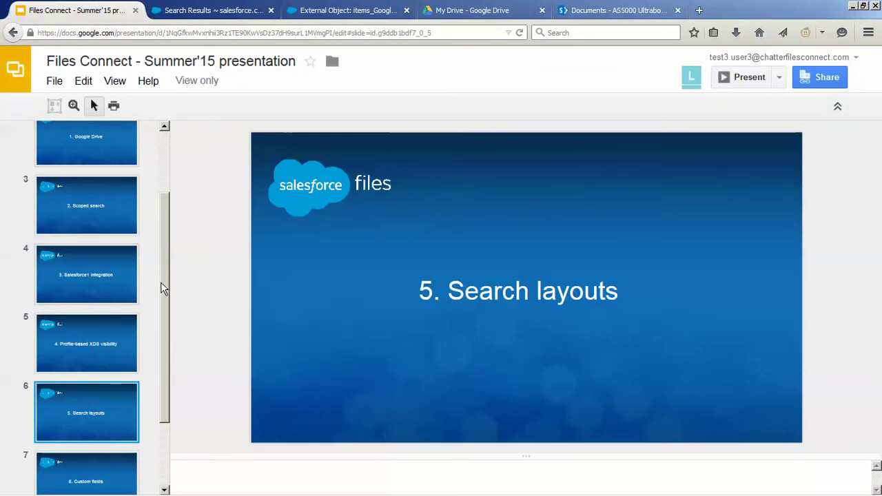
scroll(163, 284, down, 2)
click(102, 430)
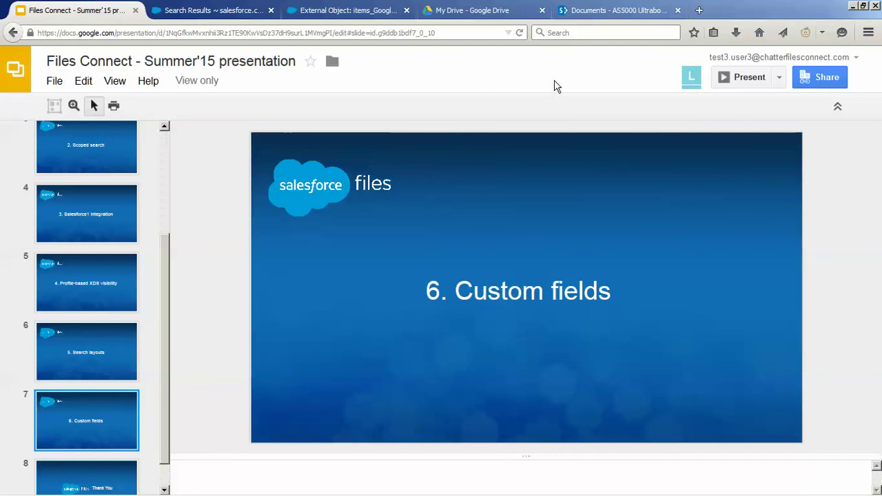
- Switch to the SharePoint properties page of AS5000 Ultrabook Specifications.docx and examine its custom Color property
click(589, 14)
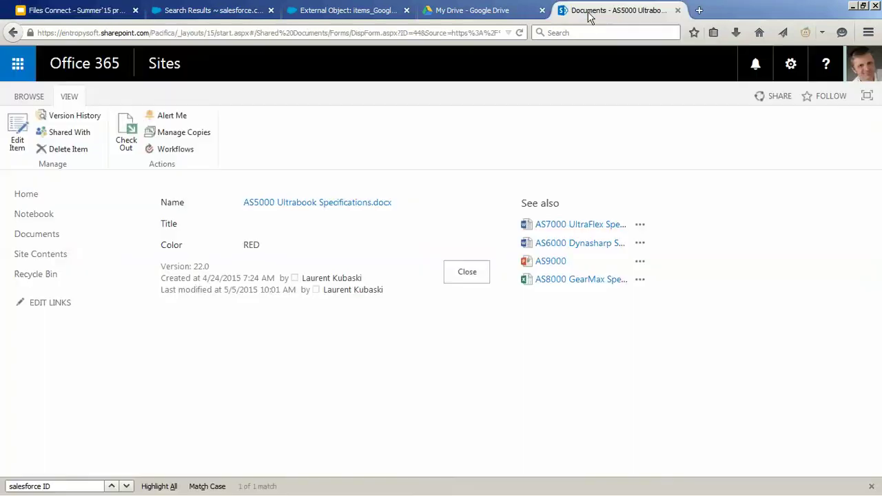
double_click(174, 246)
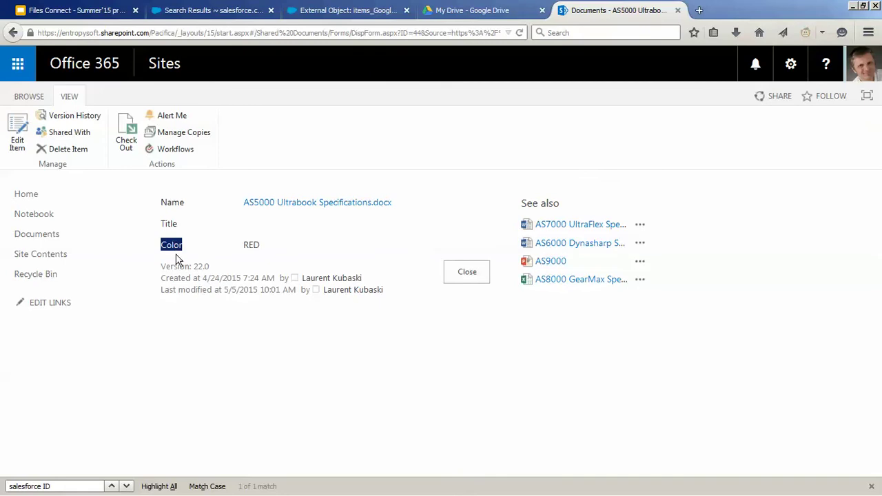
click(248, 381)
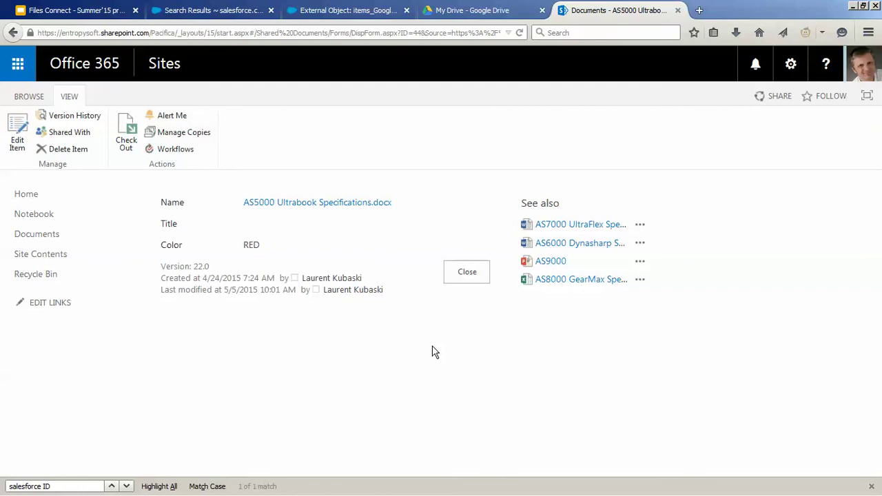
- Return to Salesforce Setup, find External Objects and open the items_SharePoint_Online object
click(335, 10)
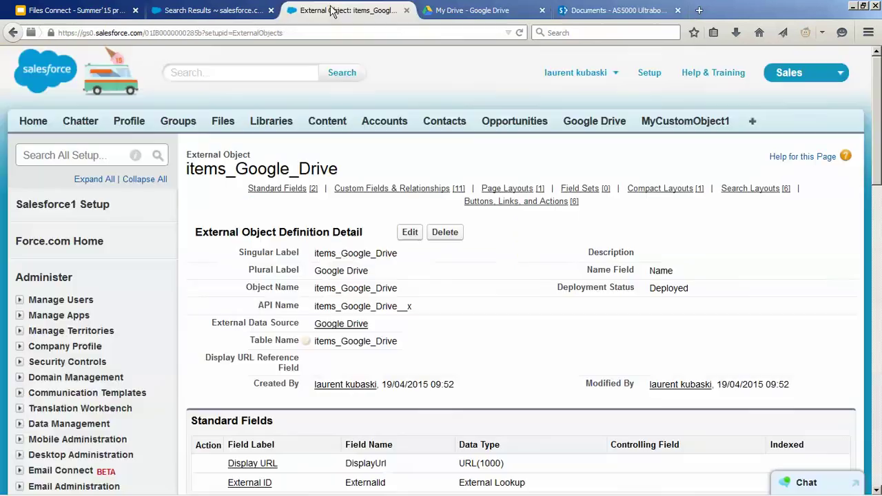
click(48, 157)
text(ext)
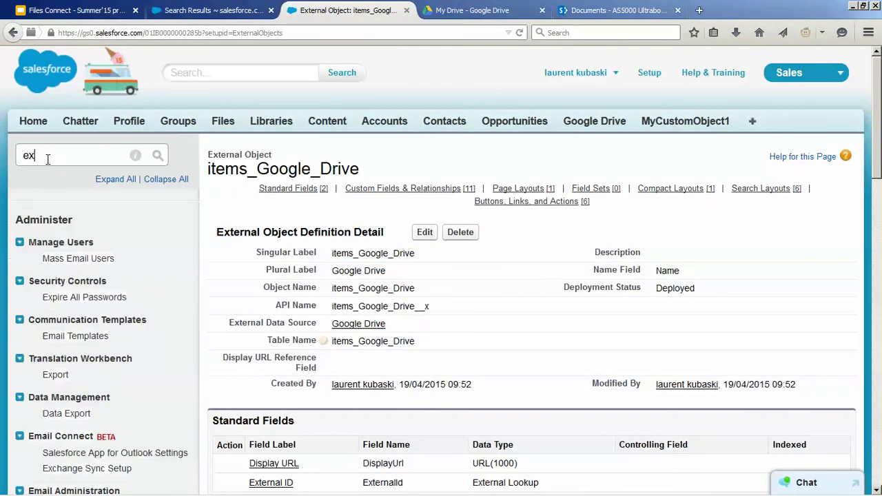
click(75, 279)
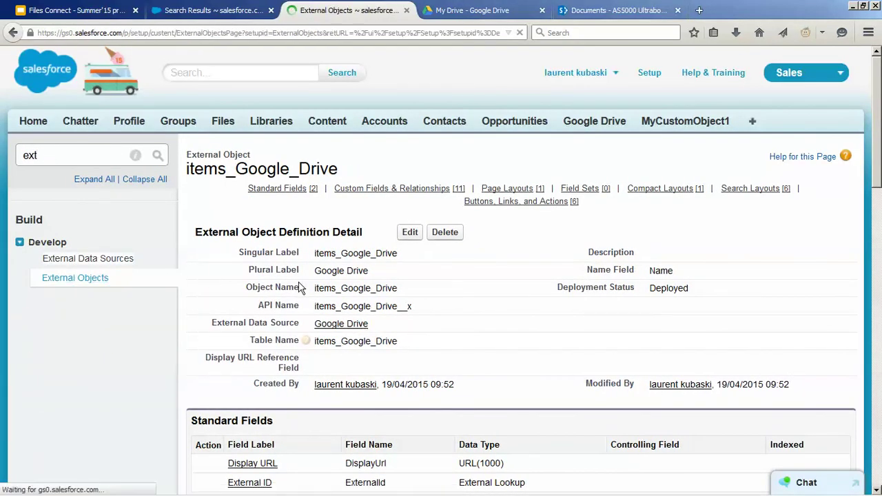
click(321, 318)
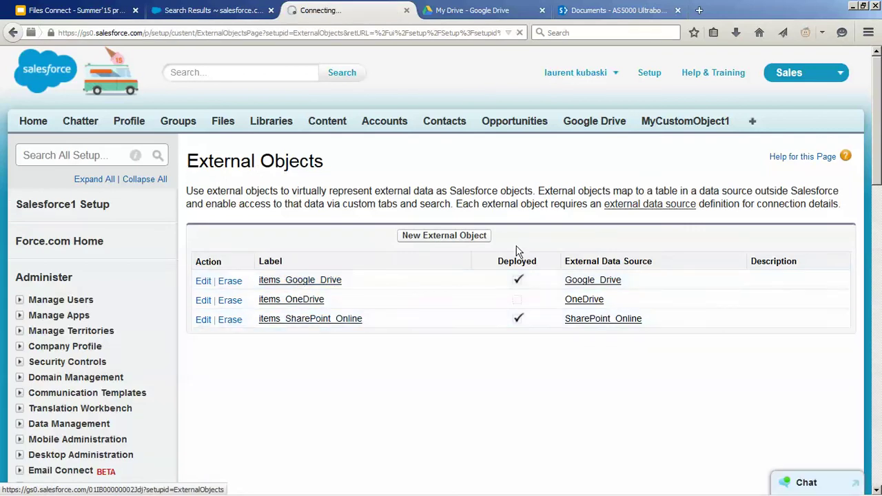
- Examine the Custom Fields & Relationships of items_SharePoint_Online, focusing on the Color field
scroll(523, 276, down, 5)
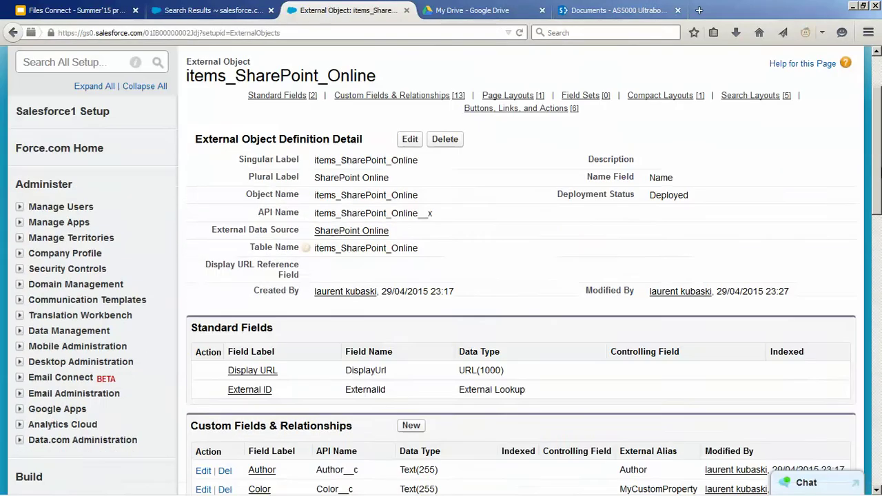
scroll(305, 105, down, 4)
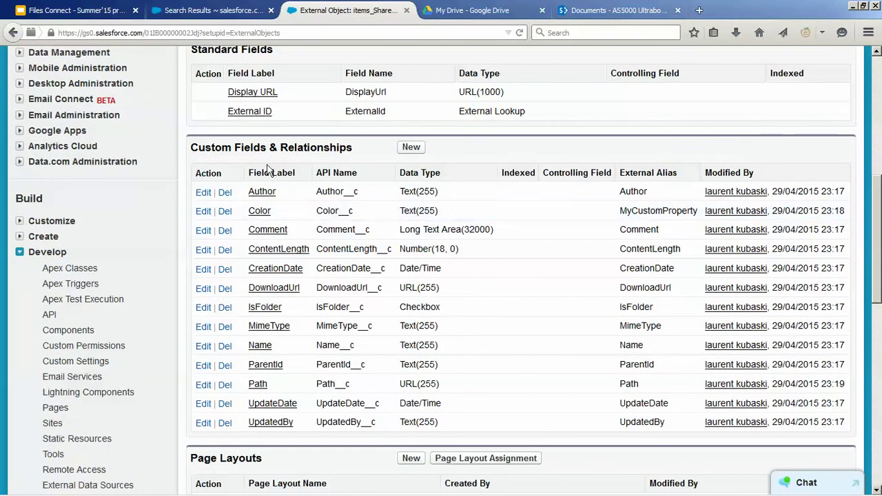
drag(191, 147, 262, 144)
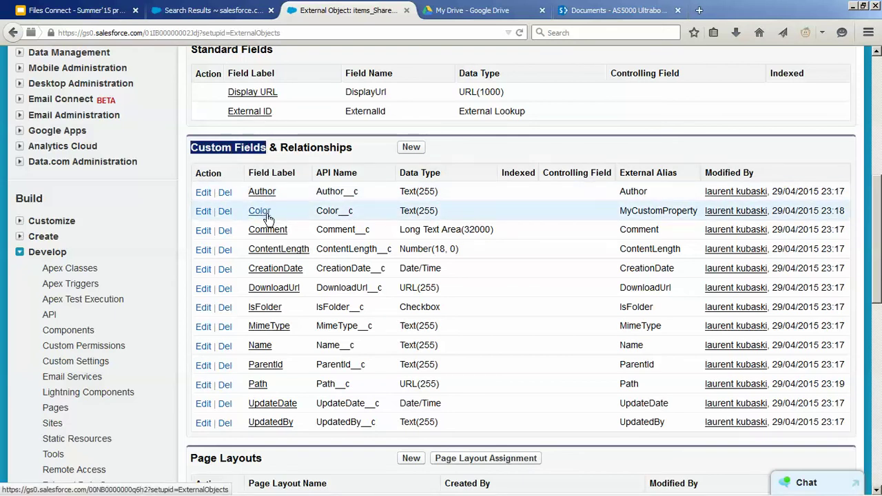
click(200, 135)
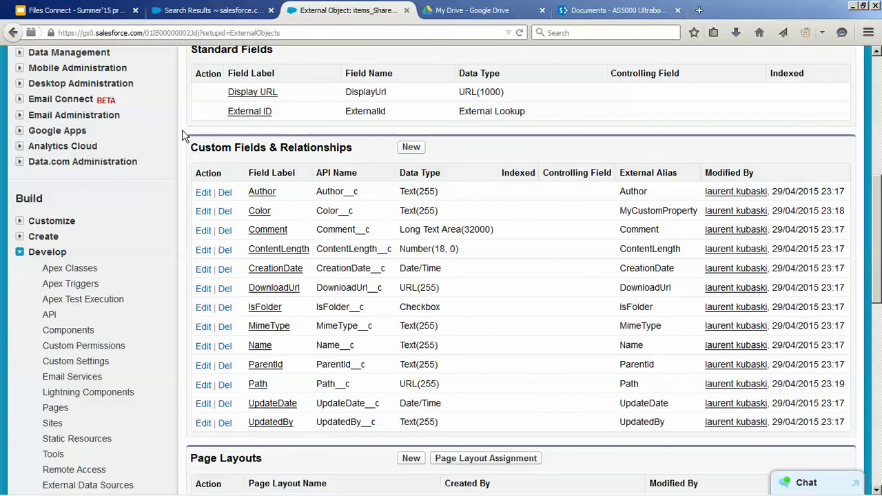
- Open the Acme account from the recent accounts and hide its feed
click(200, 12)
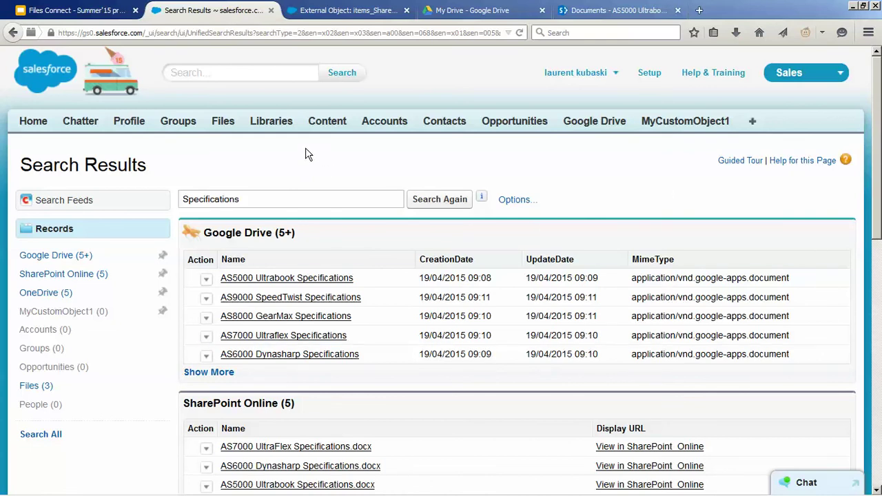
click(373, 126)
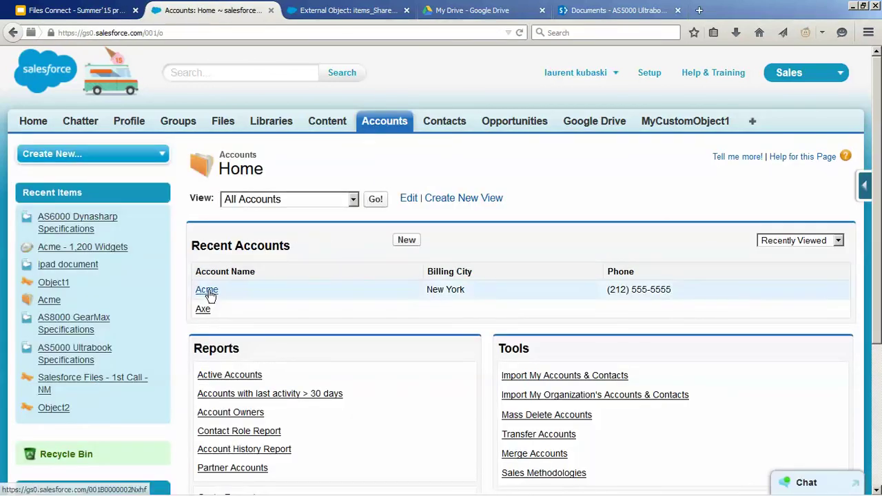
click(207, 290)
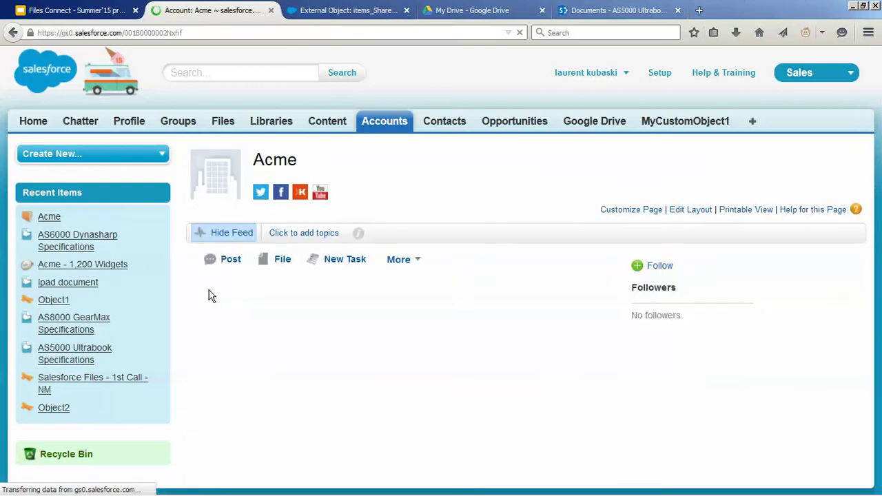
click(224, 234)
double_click(285, 372)
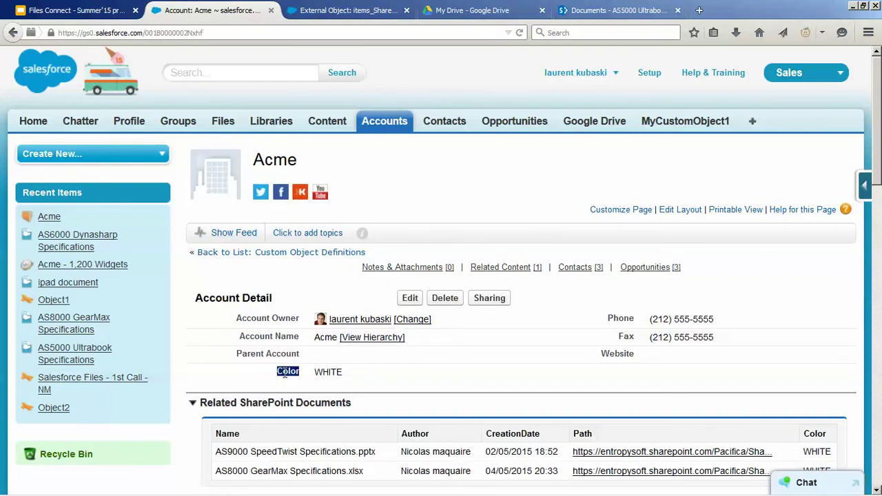
click(250, 377)
double_click(289, 372)
click(270, 380)
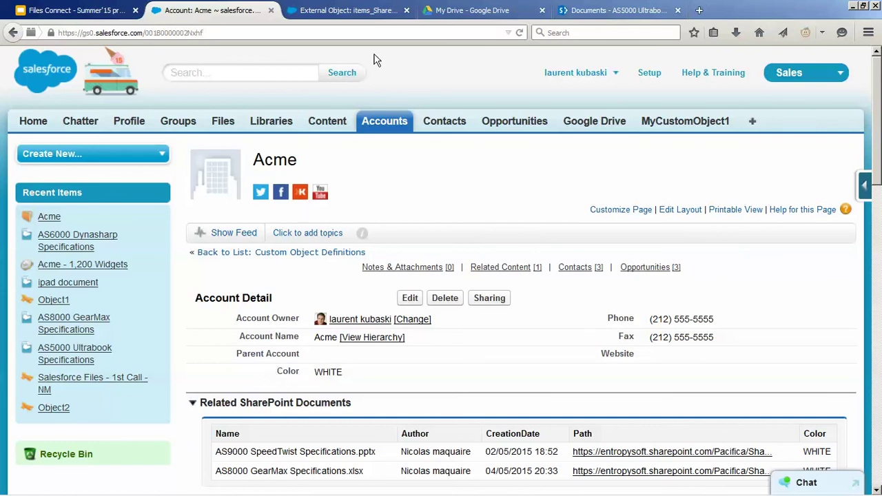
click(583, 11)
double_click(170, 245)
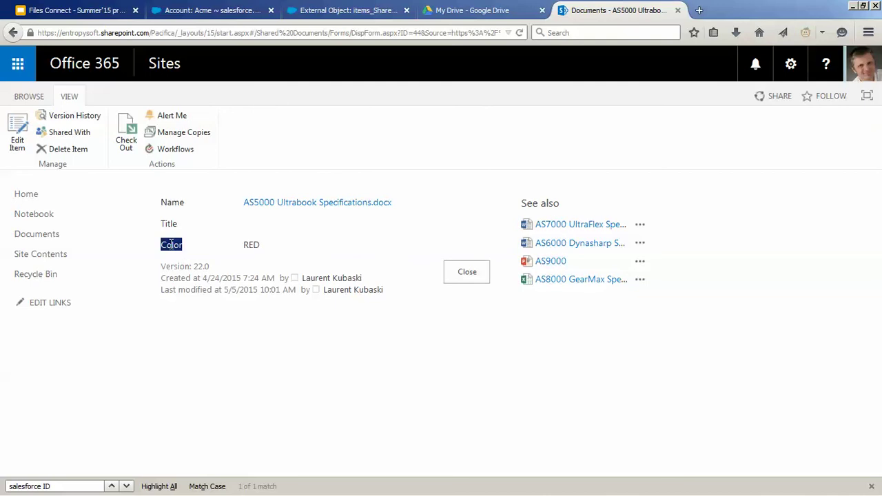
click(214, 330)
- Return to the Acme account, set its Color field to RED and save the record
click(190, 8)
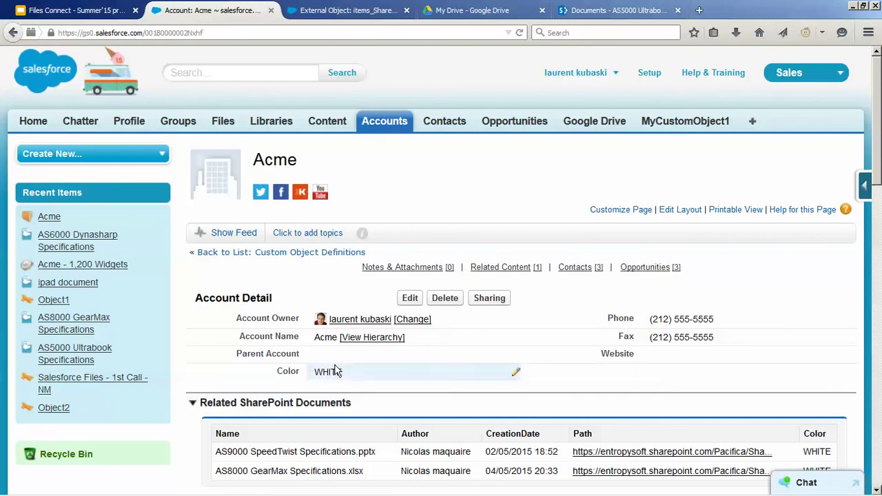
scroll(854, 180, down, 2)
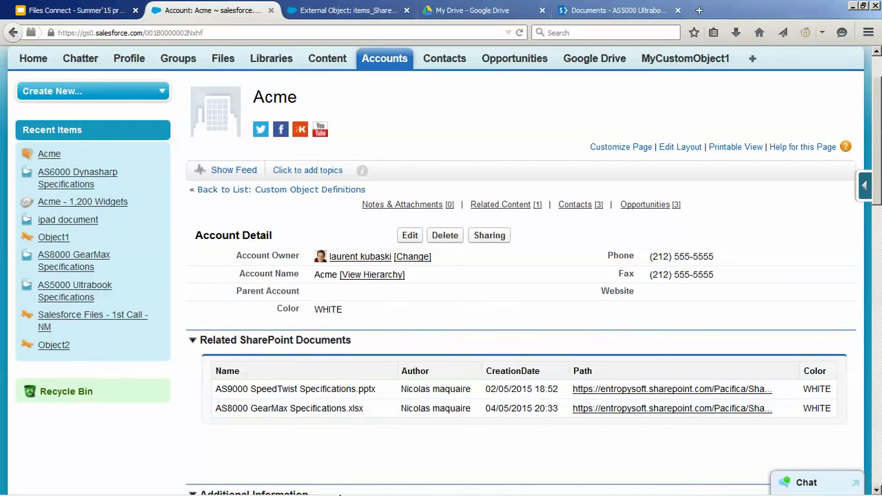
double_click(359, 313)
click(360, 311)
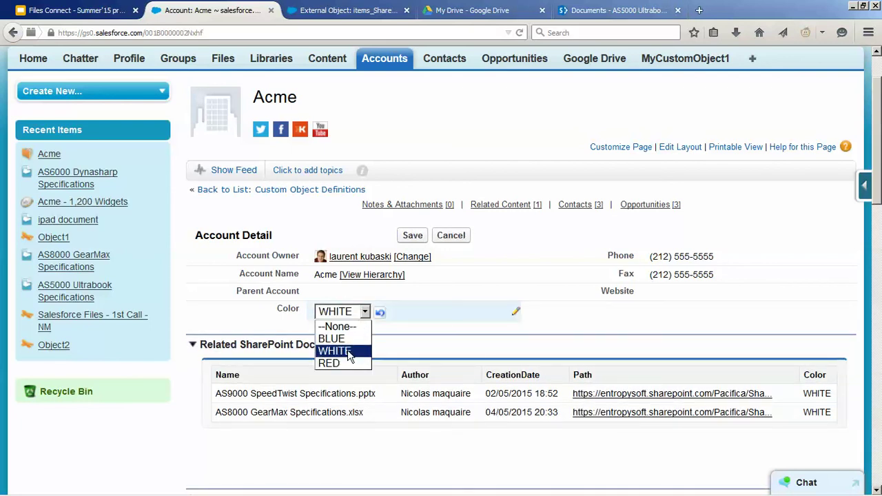
click(337, 363)
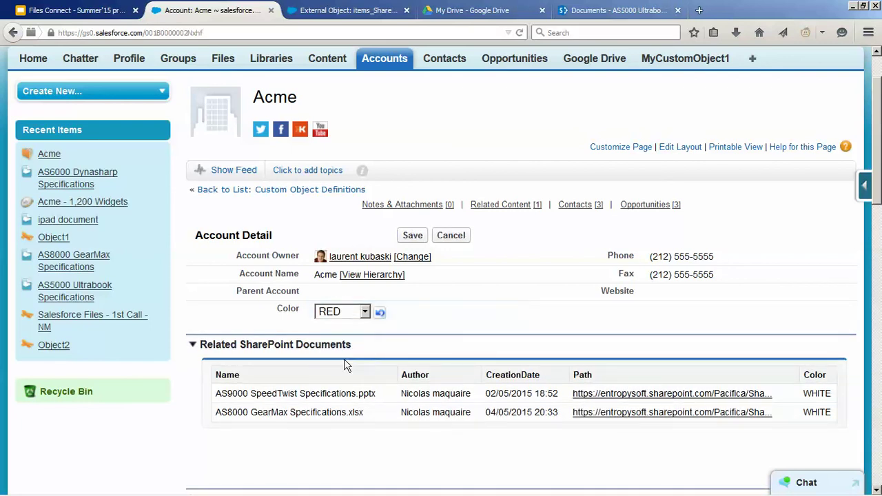
click(412, 236)
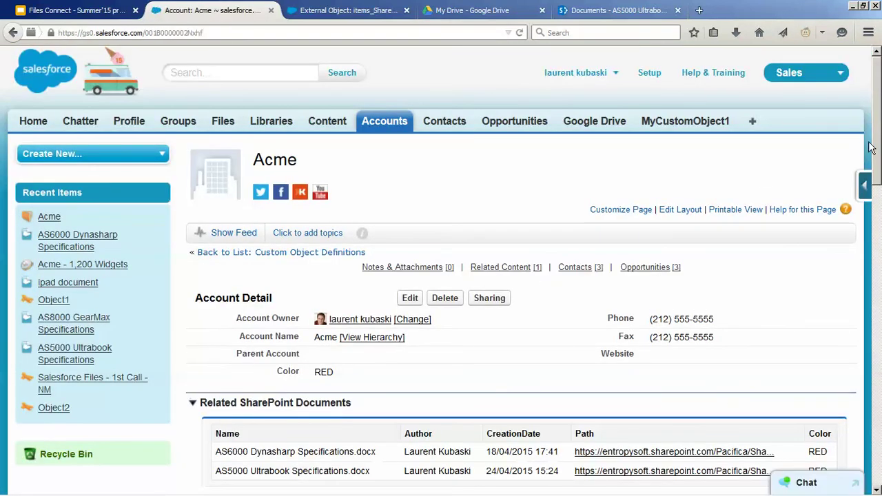
- Check the Color values of the documents listed under Related SharePoint Documents on the Acme account
scroll(870, 147, down, 3)
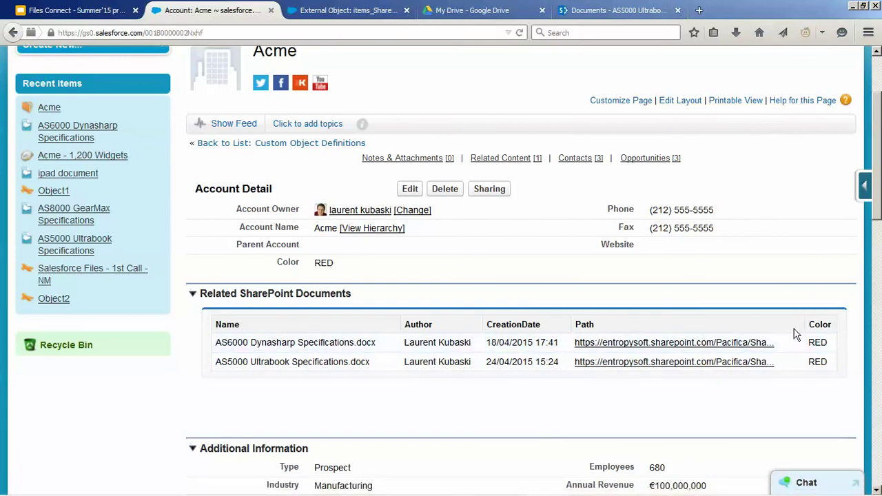
double_click(817, 342)
double_click(817, 362)
click(801, 255)
scroll(877, 168, up, 3)
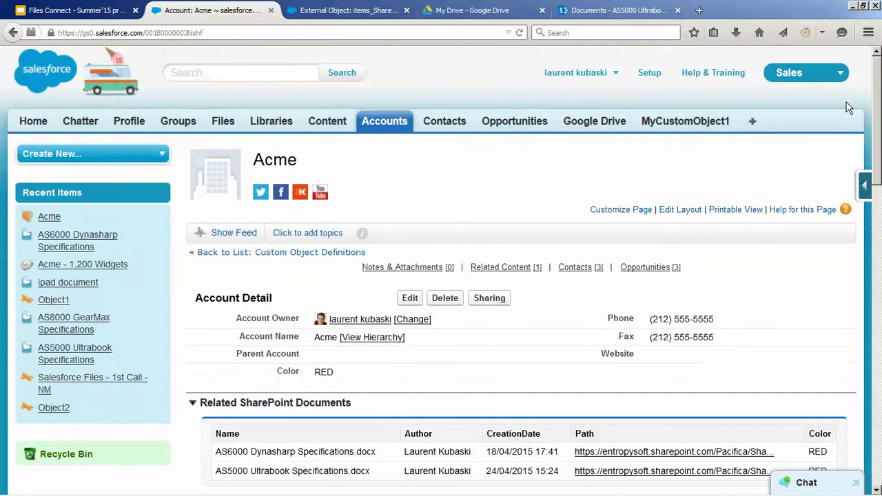
- Open the MyAccountControllerExtension Apex class from the Apex Classes in the external object's setup page and bring its full code into view
click(356, 6)
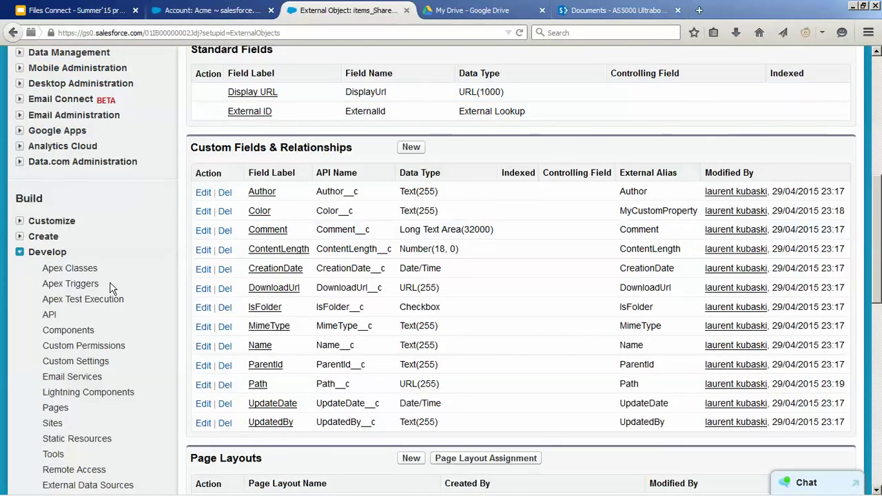
click(69, 269)
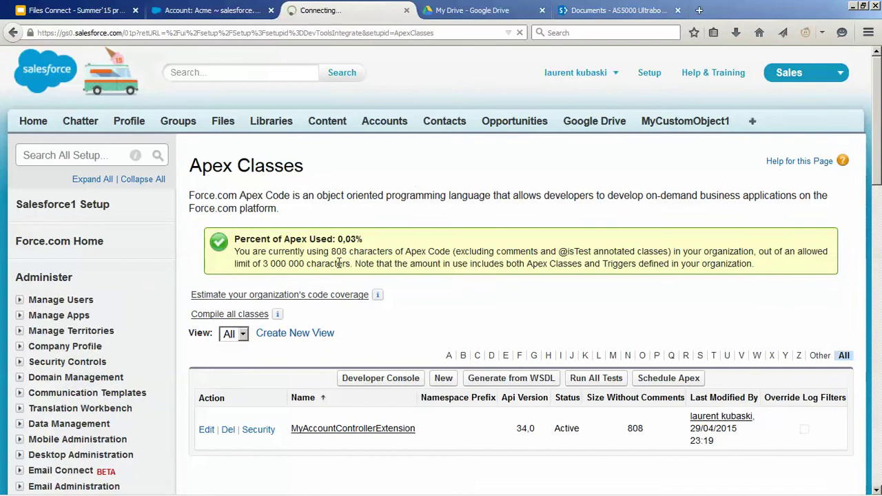
scroll(428, 293, down, 3)
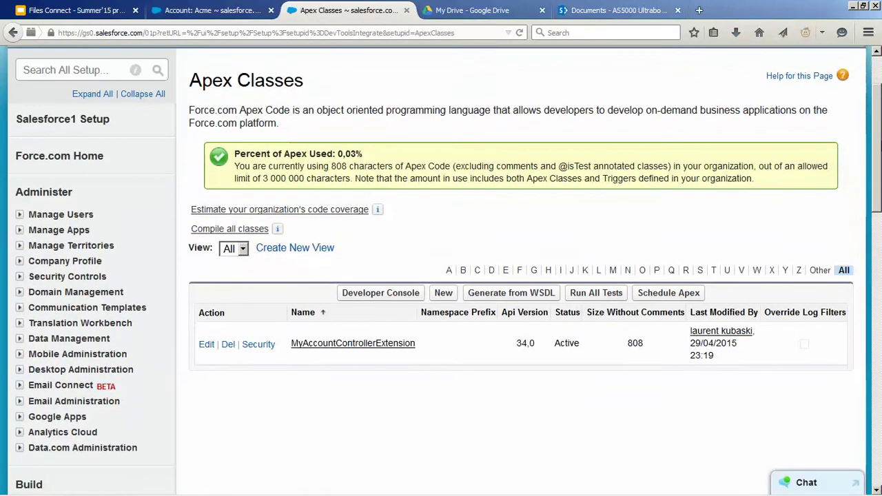
click(364, 342)
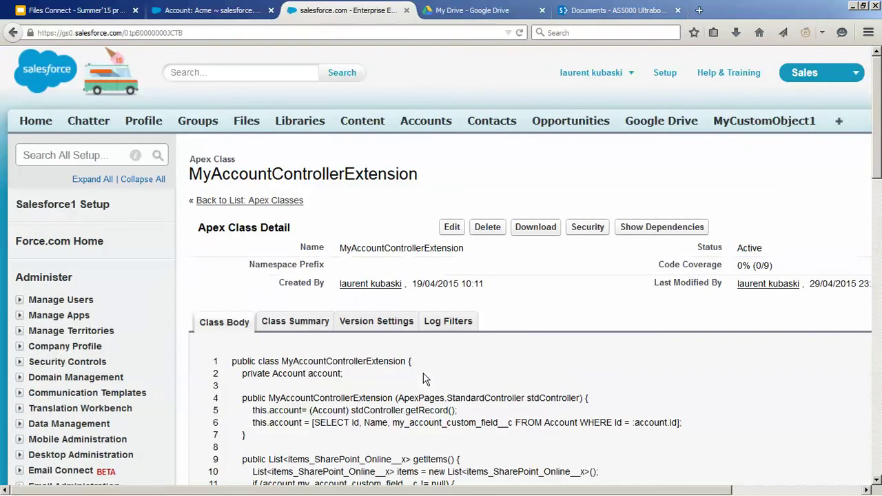
scroll(879, 164, down, 5)
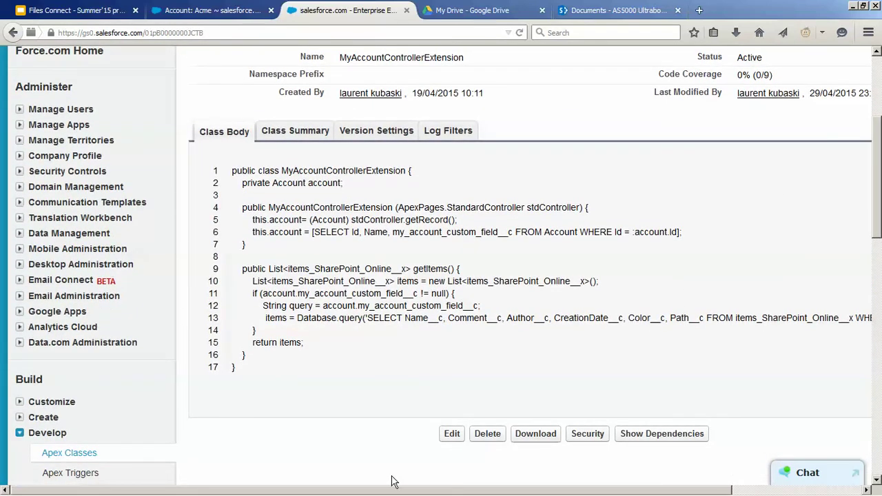
drag(377, 492, 534, 489)
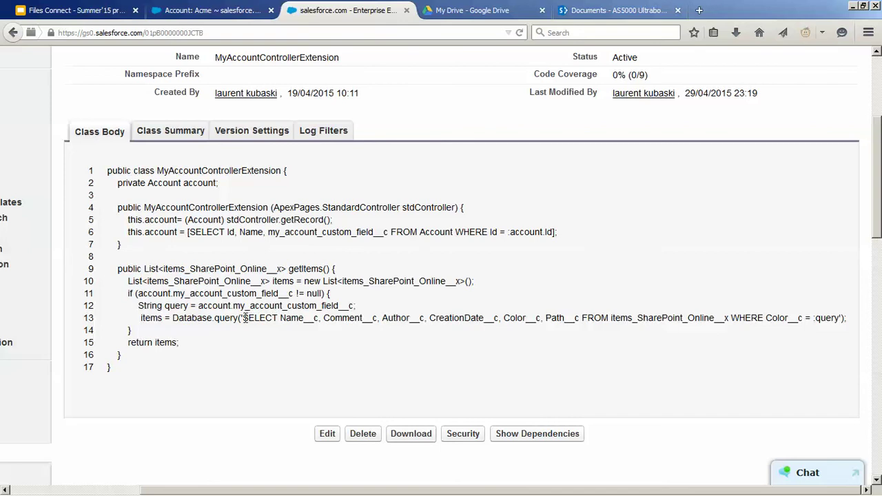
- Examine the Database.query statement in getItems(), including its SELECT fields, the items_SharePoint_Online__x source and the Color__c = :query filter
drag(244, 317, 840, 317)
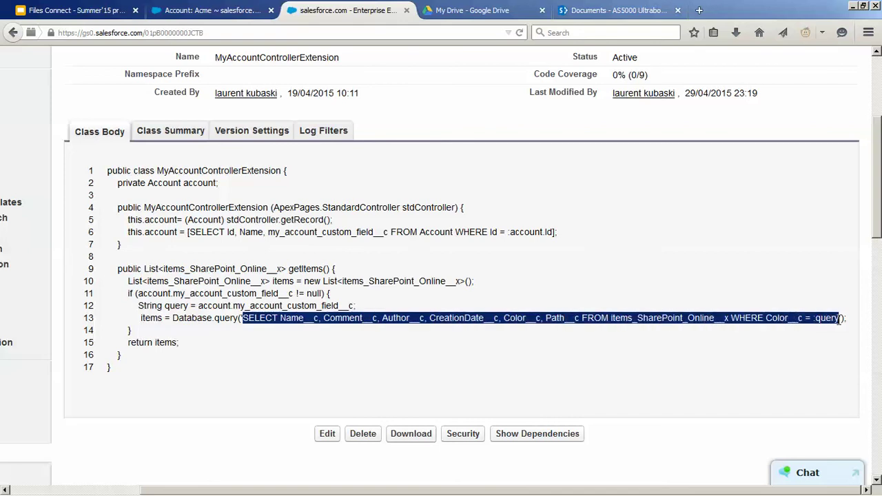
click(532, 350)
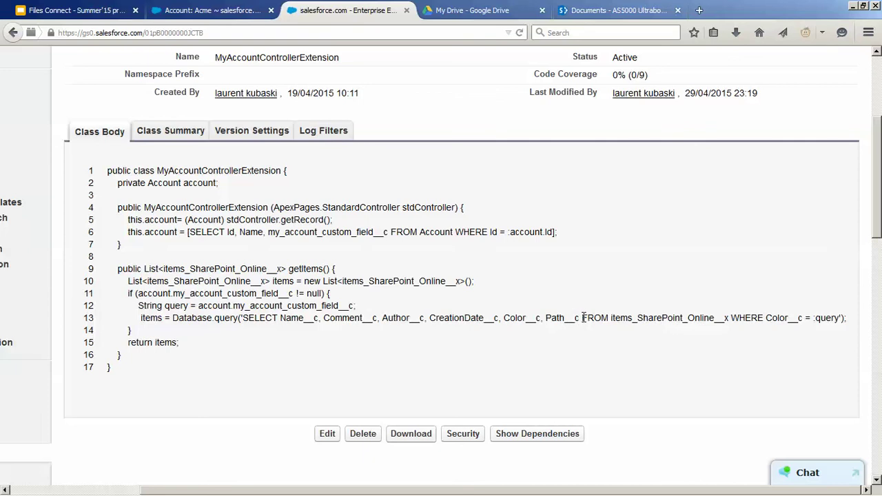
drag(583, 318, 726, 318)
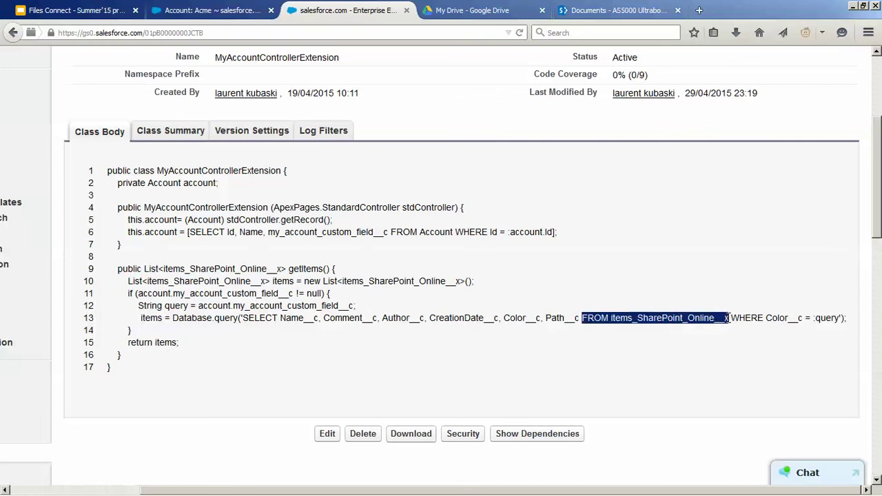
click(759, 334)
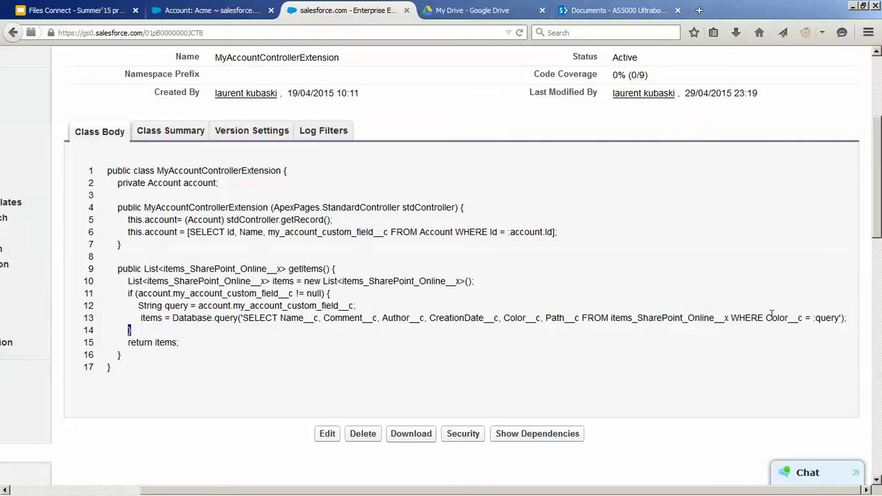
drag(767, 317, 796, 317)
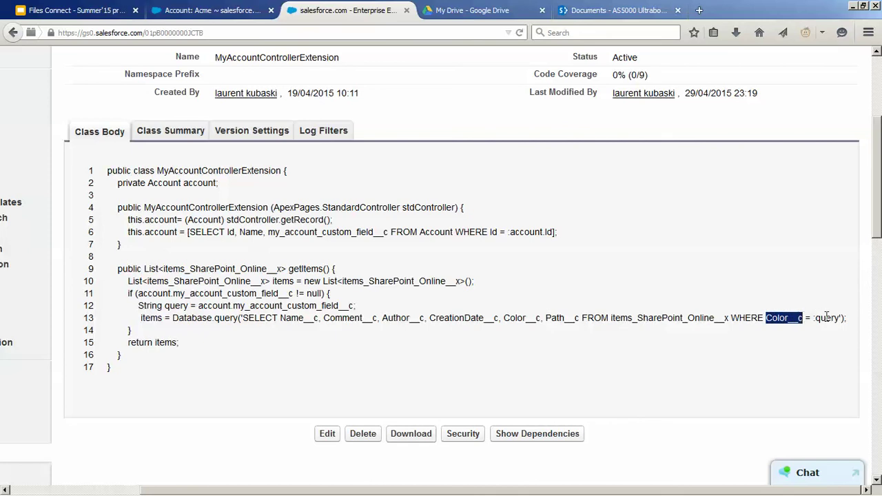
double_click(827, 317)
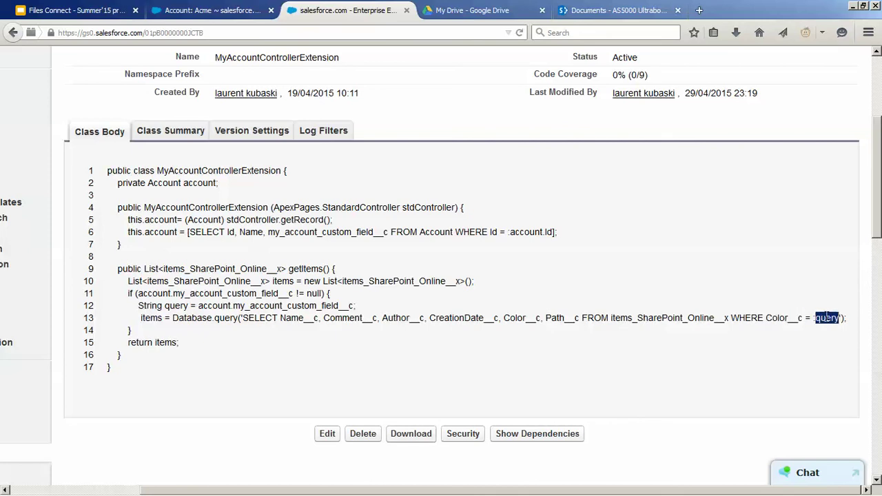
click(707, 390)
drag(692, 494, 559, 494)
drag(879, 228, 879, 161)
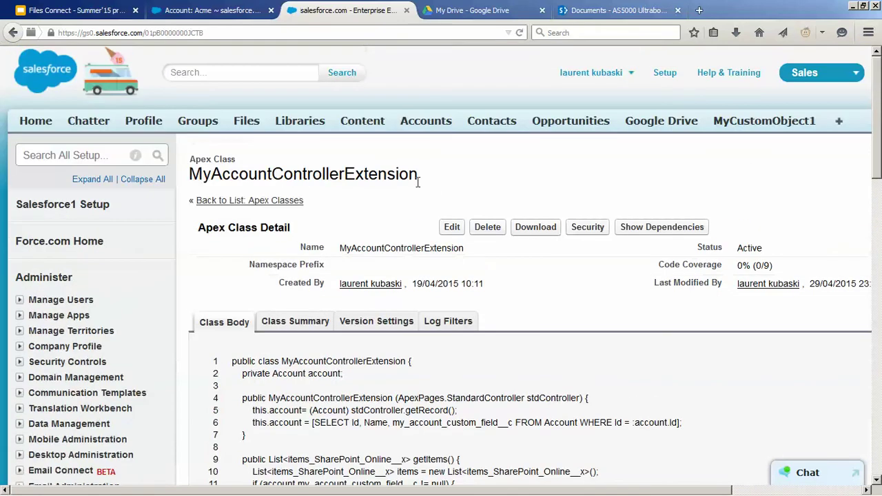
- Open the Acme account from the recent accounts and review its Color field and Related SharePoint Documents section
click(412, 123)
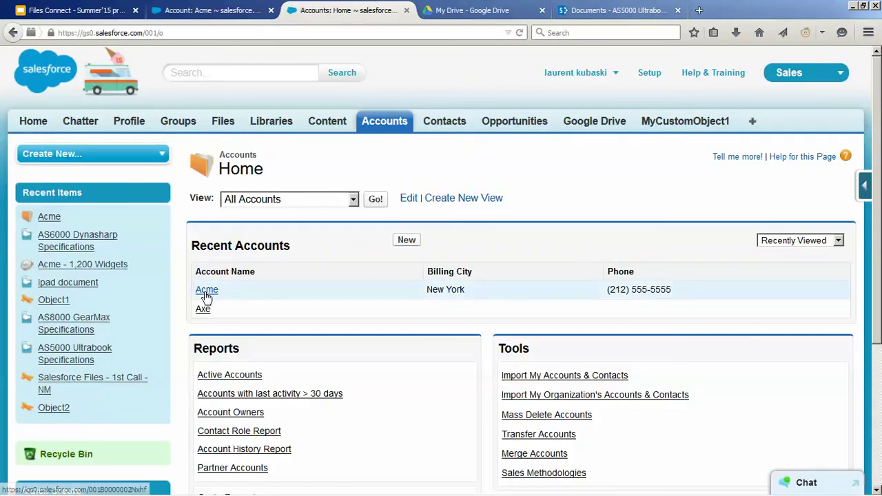
click(207, 290)
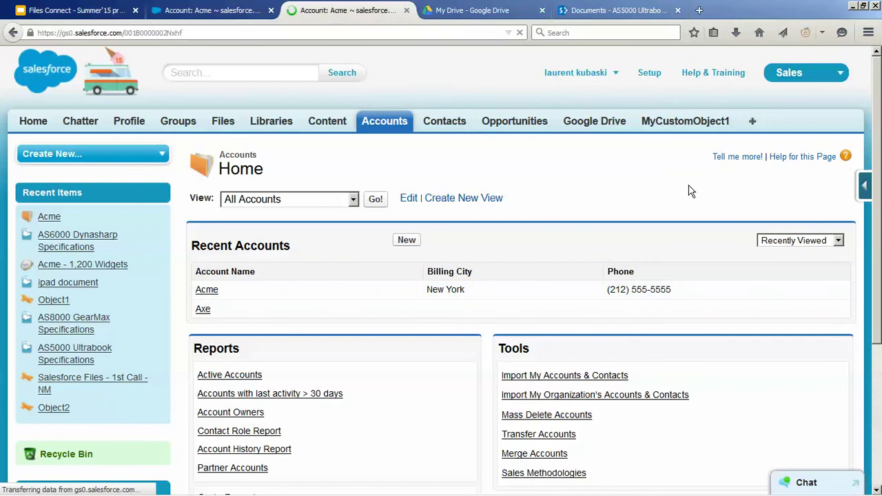
scroll(486, 235, down, 2)
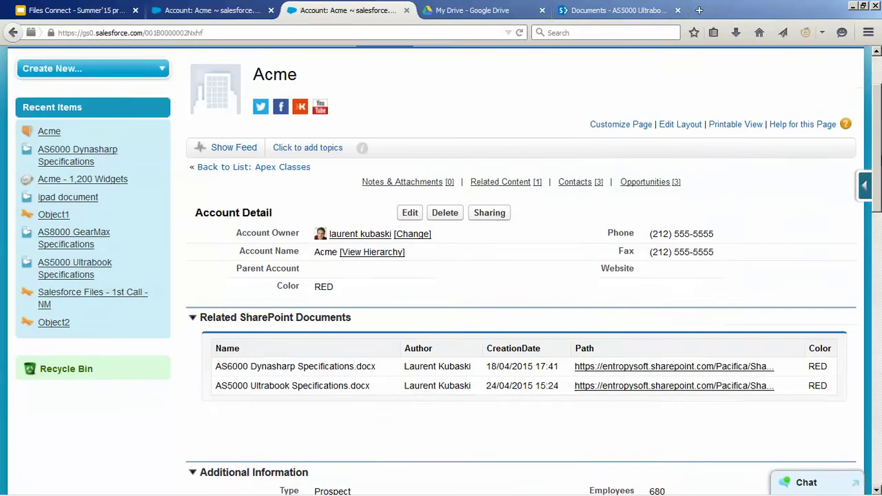
scroll(524, 276, down, 2)
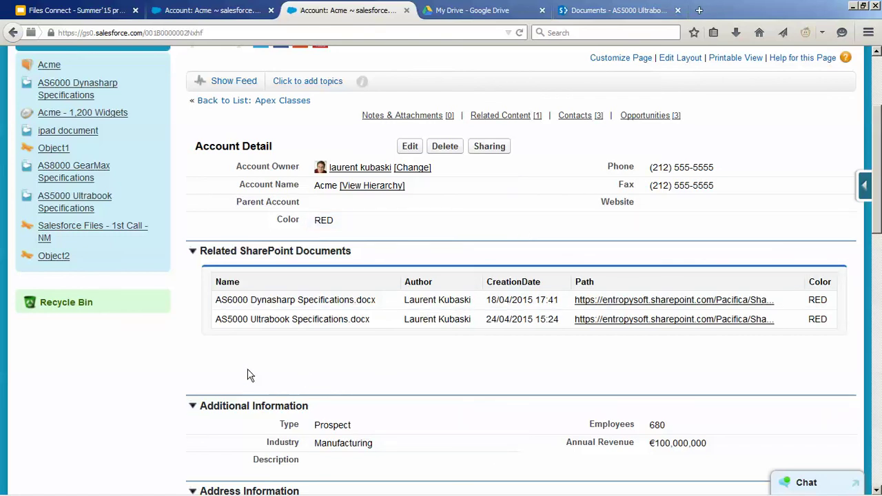
scroll(250, 375, up, 5)
scroll(250, 376, down, 2)
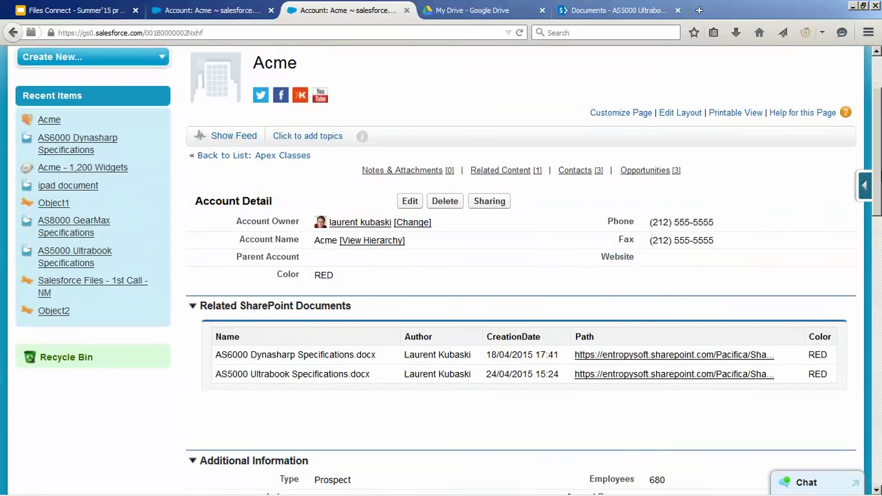
scroll(879, 175, up, 2)
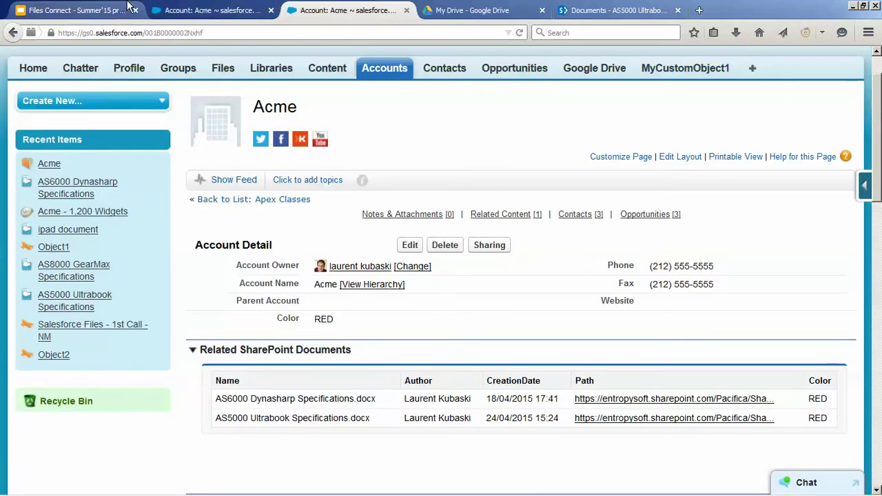
- Switch to the Files Connect - Summer'15 presentation and show the Google Drive, Scoped search and Salesforce1 integration slides in turn
click(76, 10)
scroll(166, 166, up, 3)
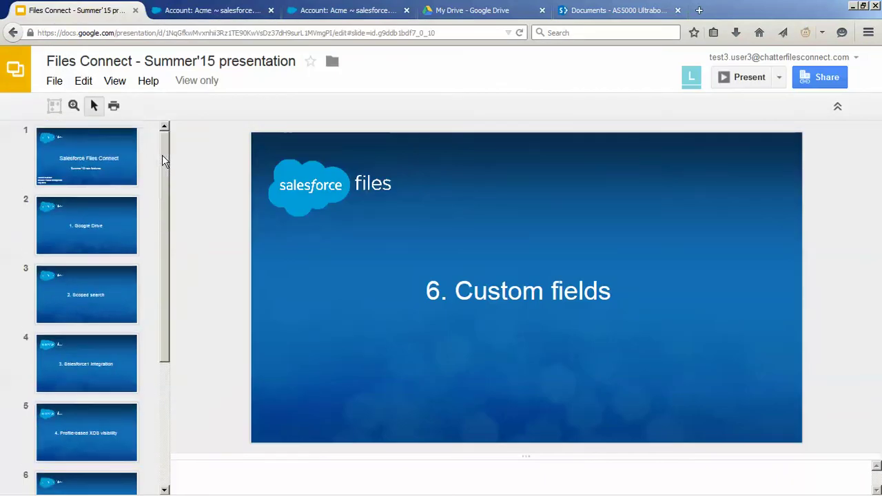
click(106, 217)
click(106, 275)
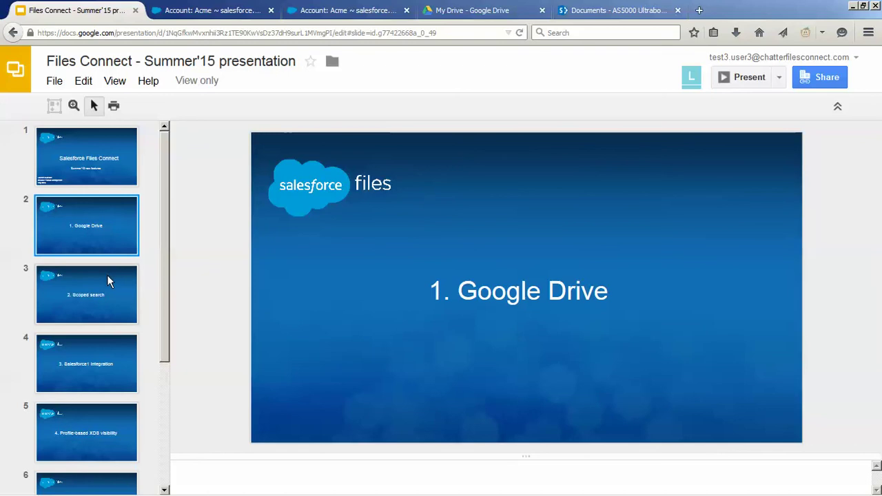
scroll(169, 283, down, 1)
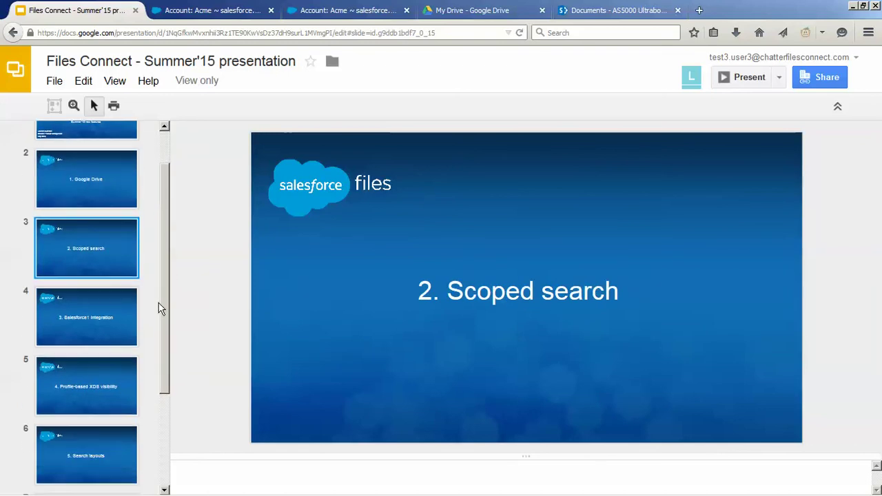
click(119, 319)
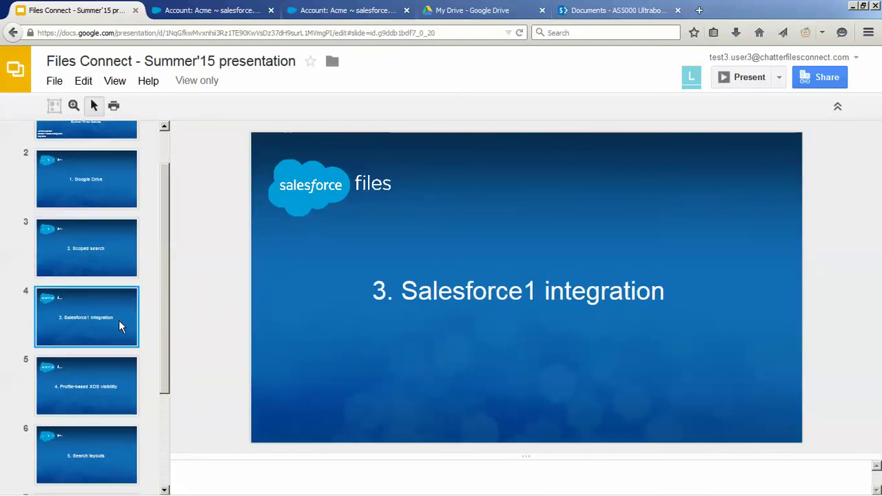
- Continue the slide recap with Profile-based XDS visibility and Search layouts
drag(167, 322, 171, 354)
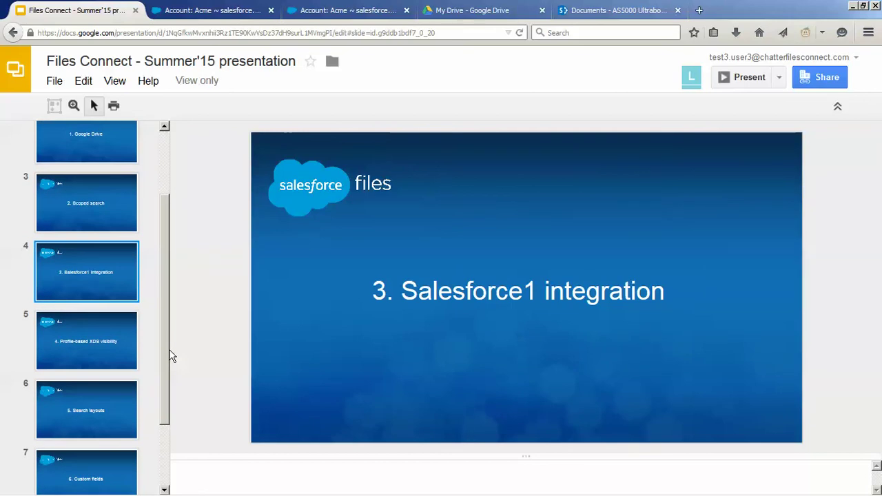
click(93, 350)
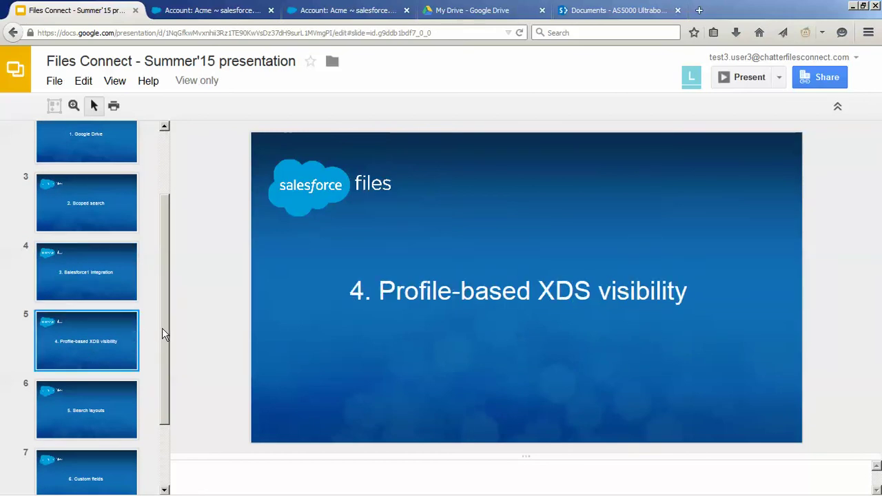
drag(162, 328, 168, 368)
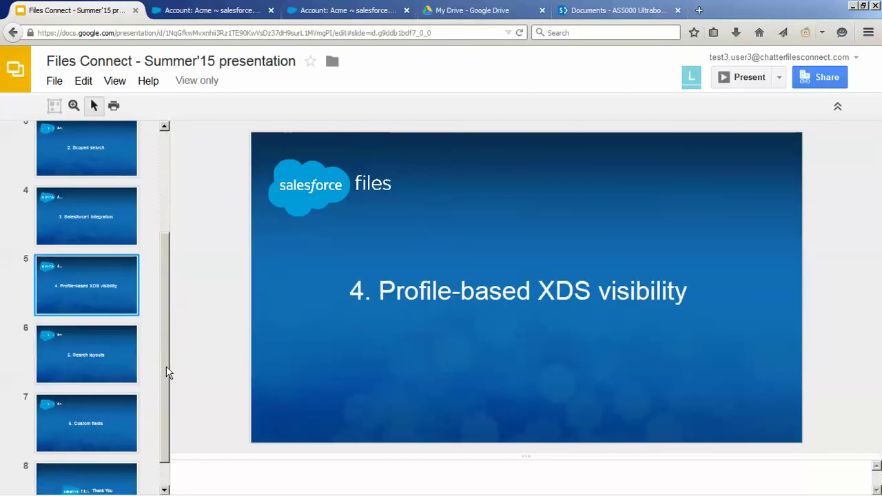
click(93, 362)
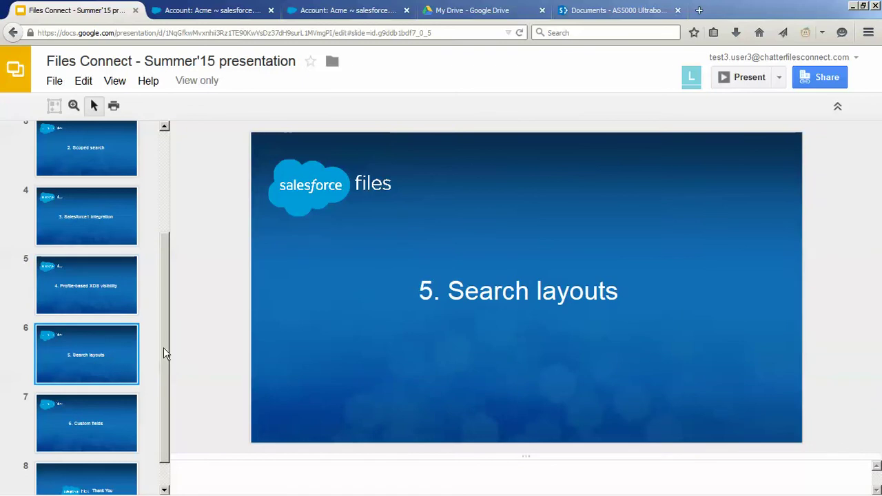
drag(163, 348, 168, 380)
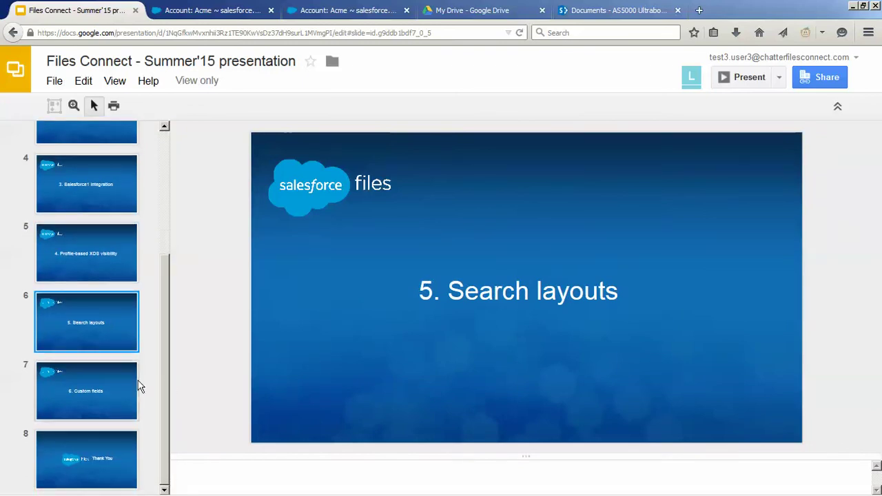